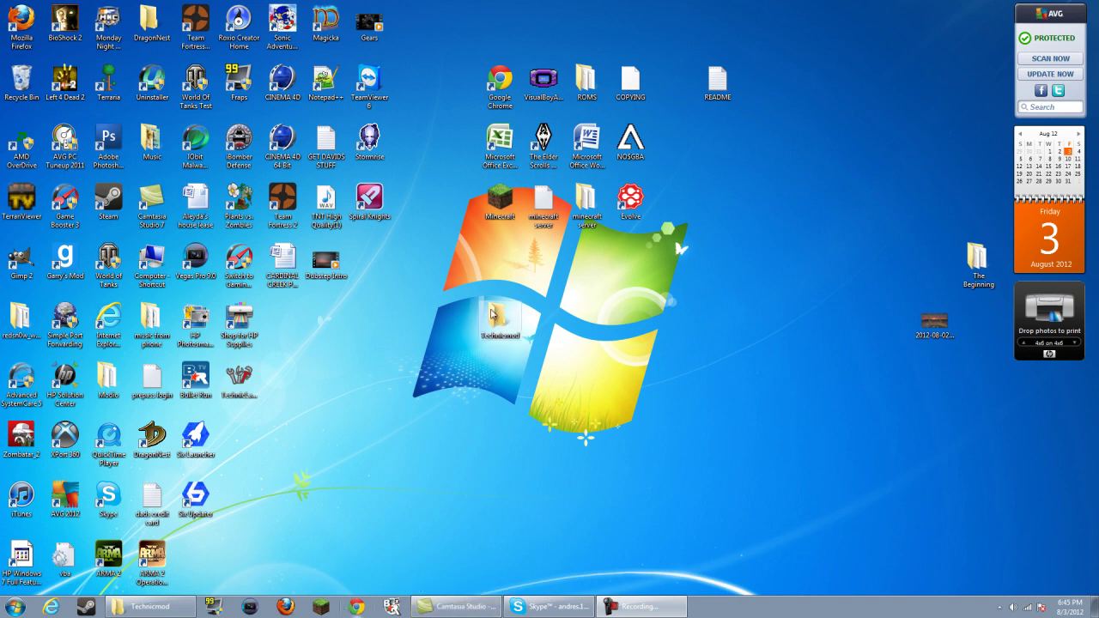
- Open Google Chrome full-screen, search for "technic" and open the Technic Pack website from the results
click(357, 608)
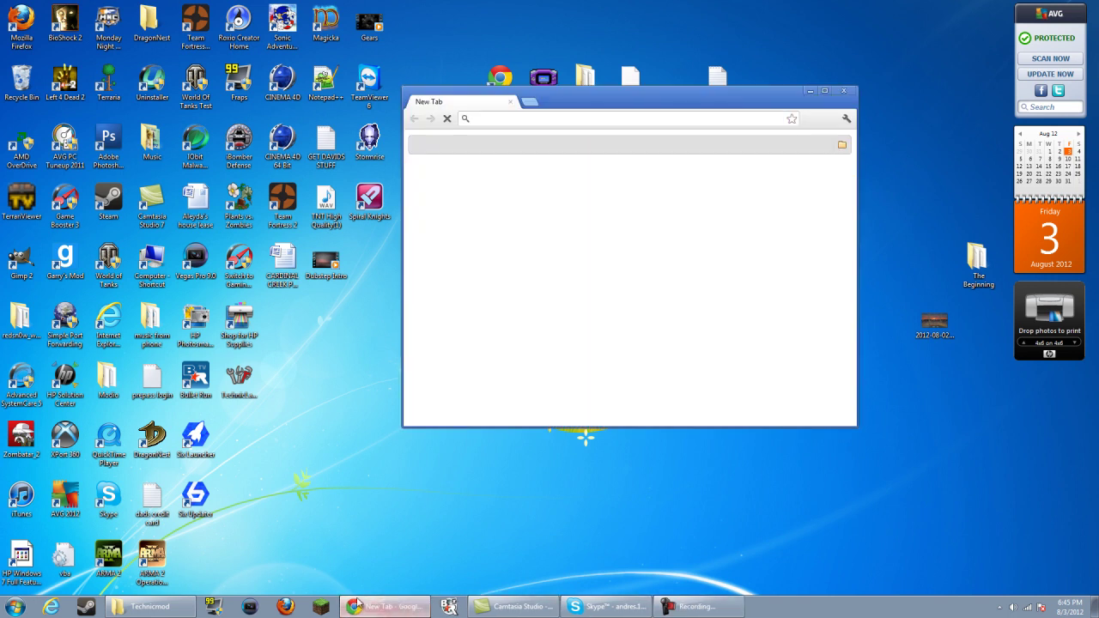
click(824, 91)
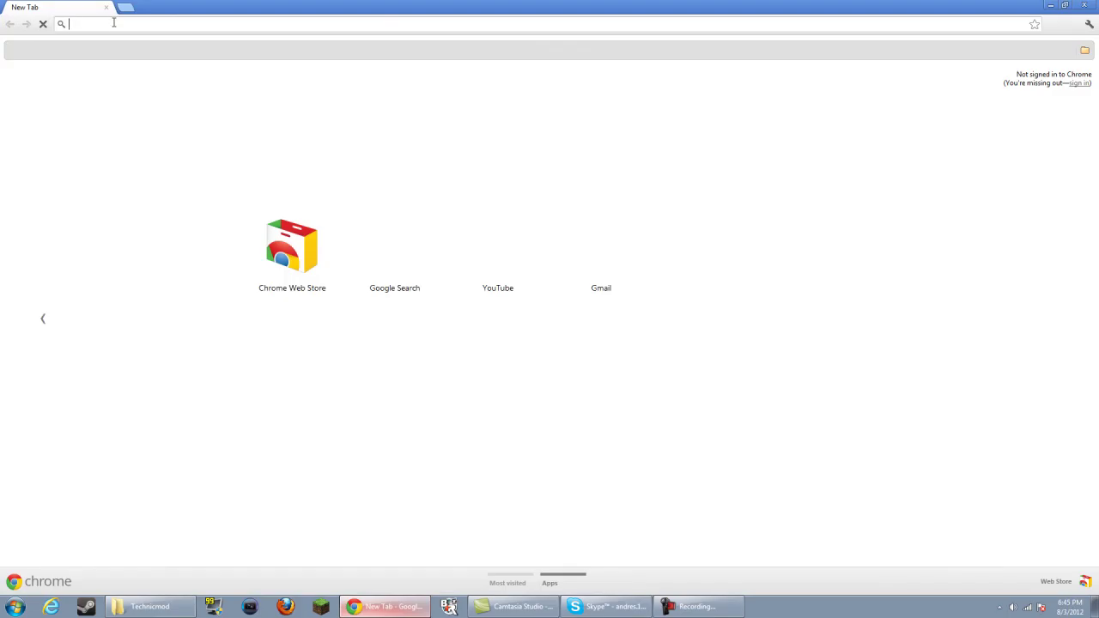
text(tec)
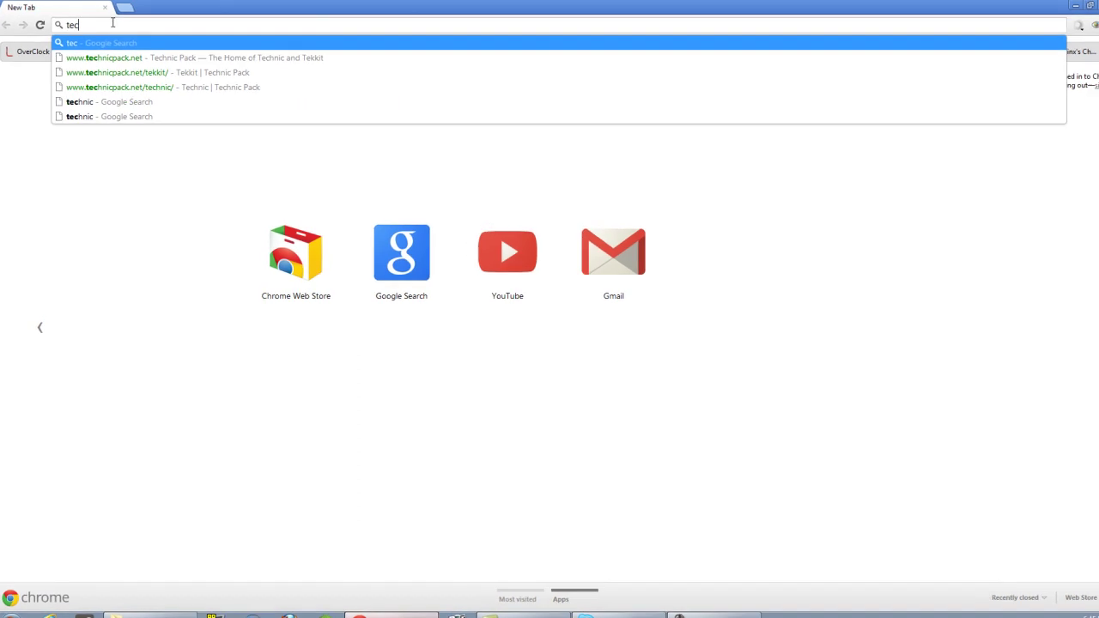
text(hnic)
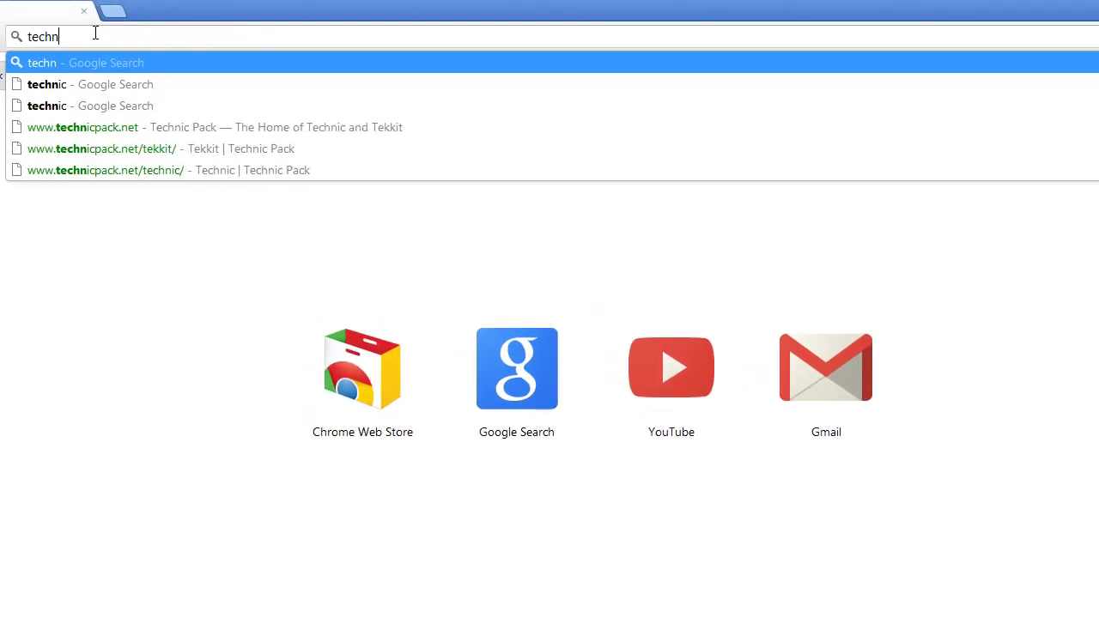
key(Return)
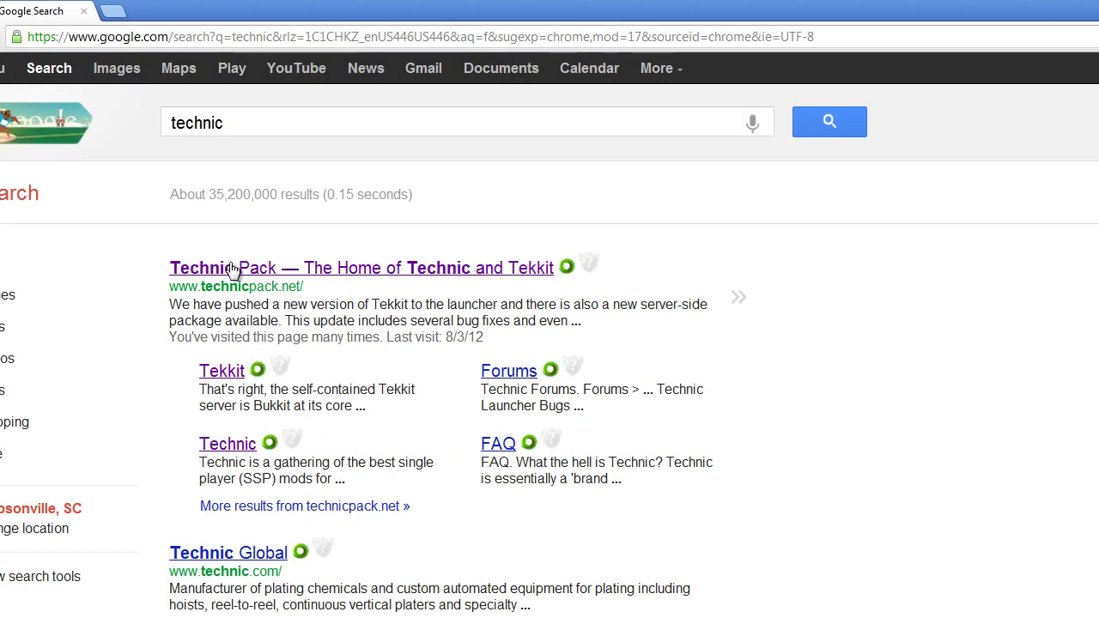
click(232, 269)
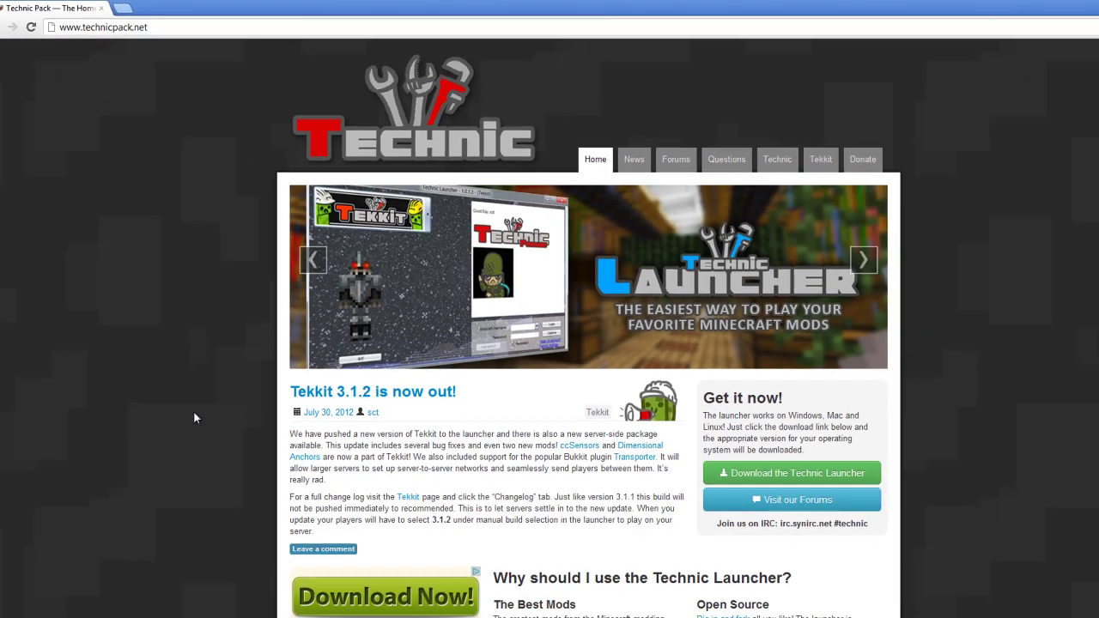
- Download the Technic Launcher from the Technic Pack website
scroll(126, 130, down, 2)
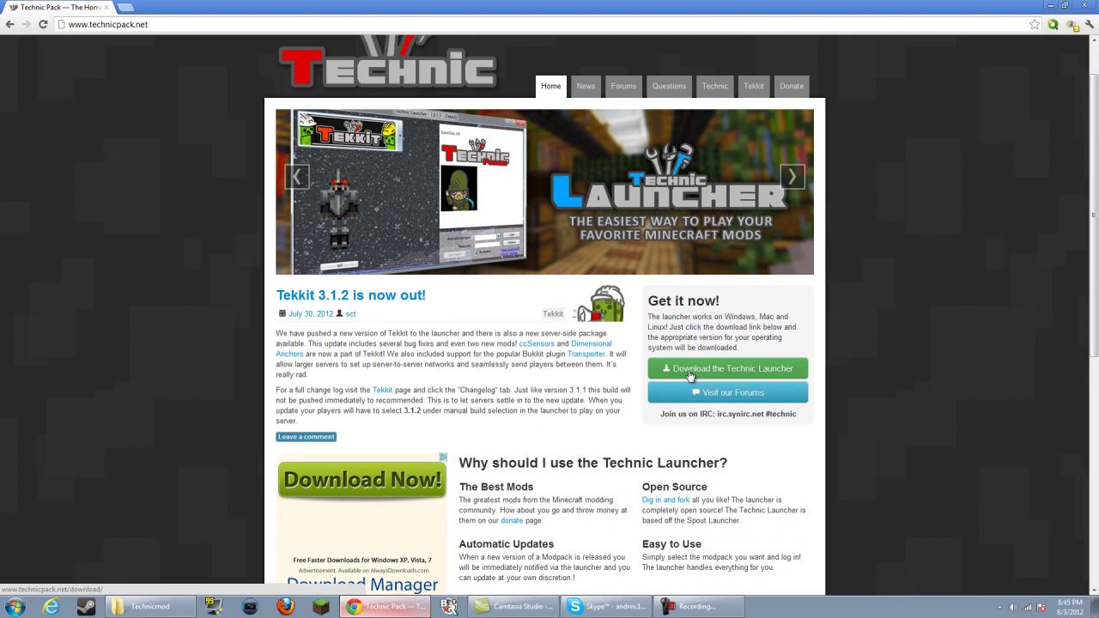
click(716, 97)
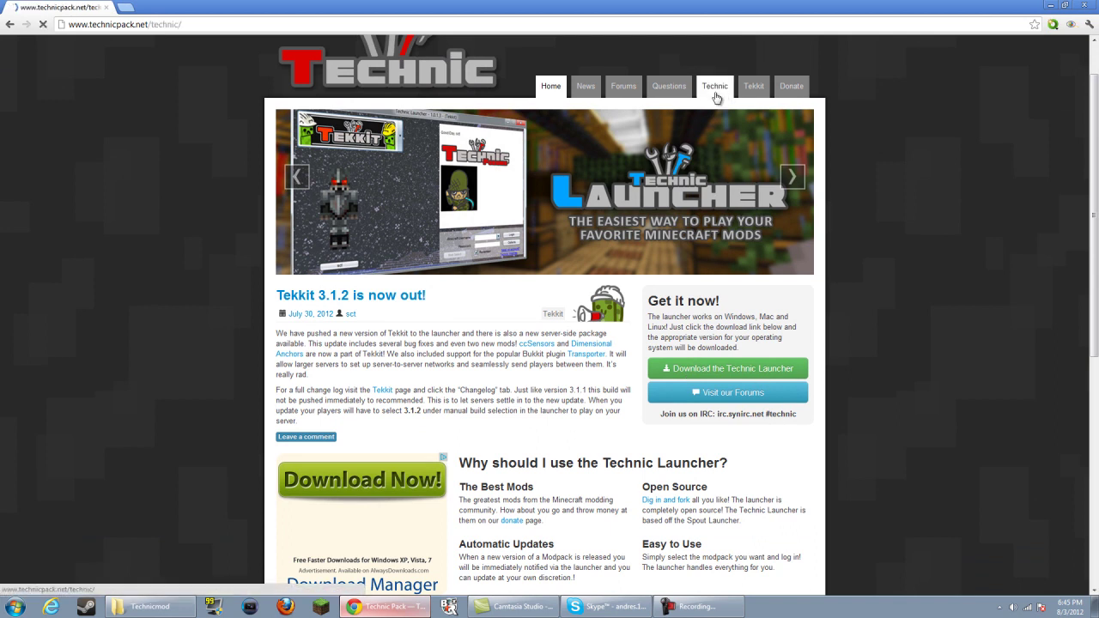
click(746, 364)
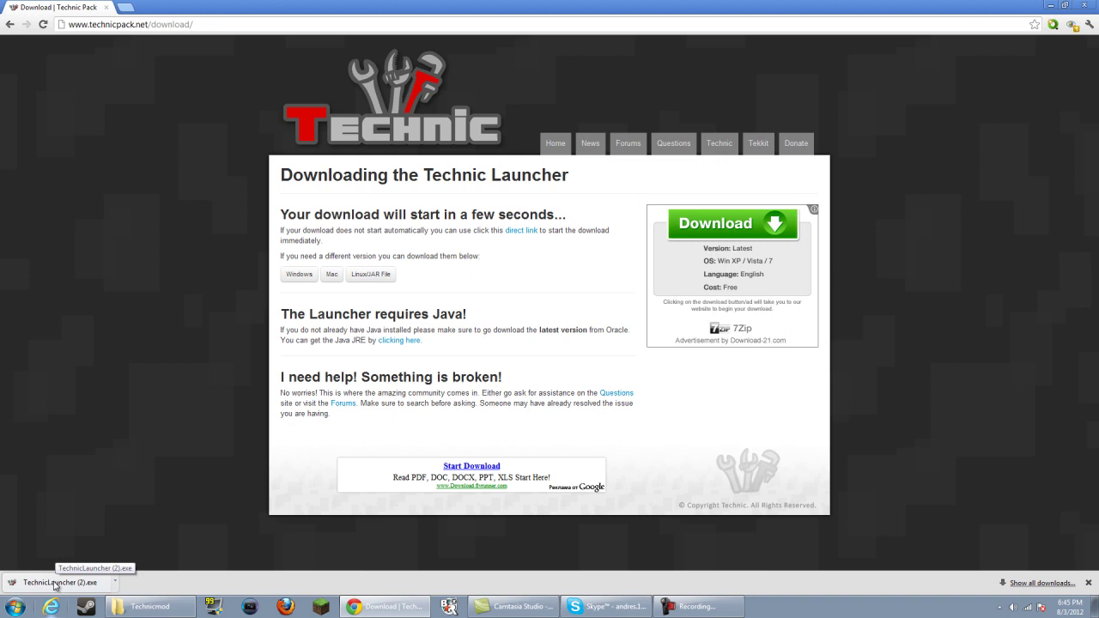
- Place the downloaded TechnicLauncher (2).exe on the desktop and close the browser
click(1064, 4)
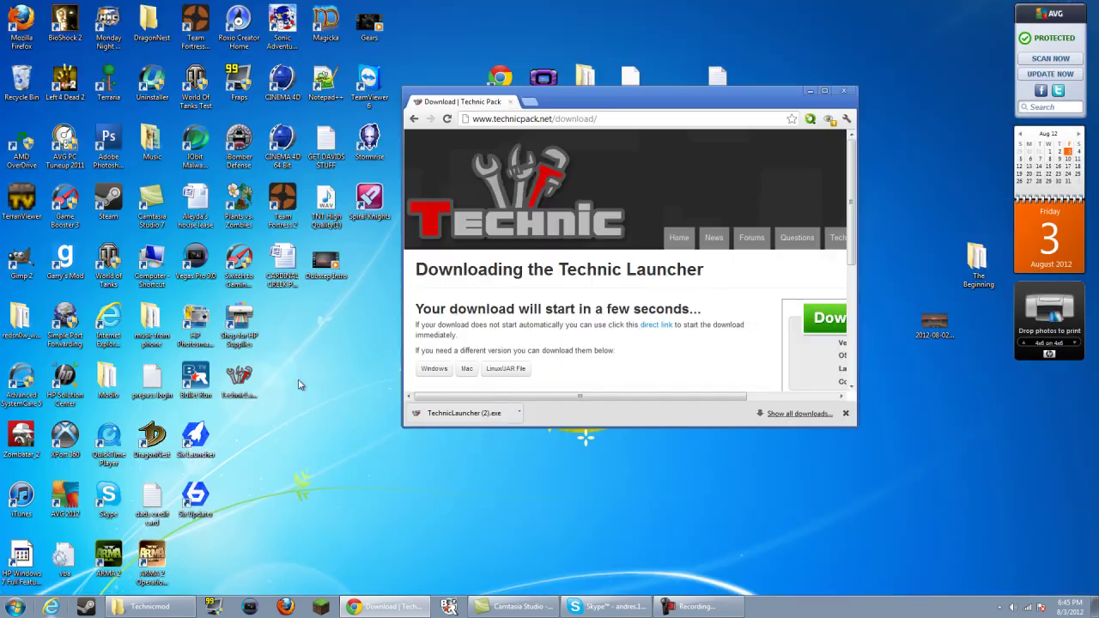
drag(470, 413, 283, 411)
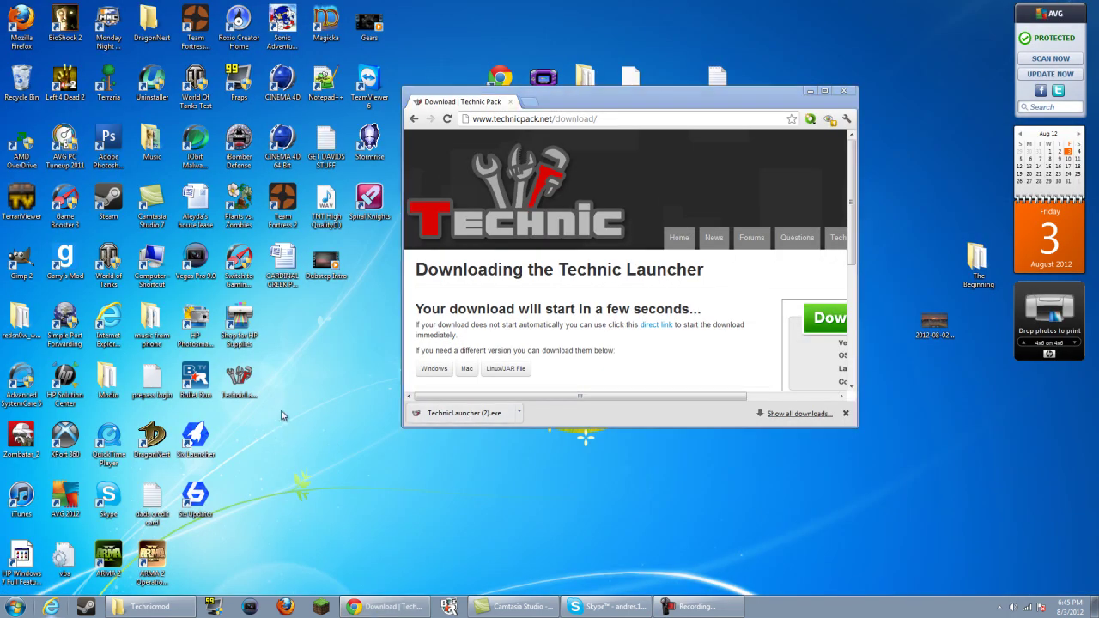
click(436, 368)
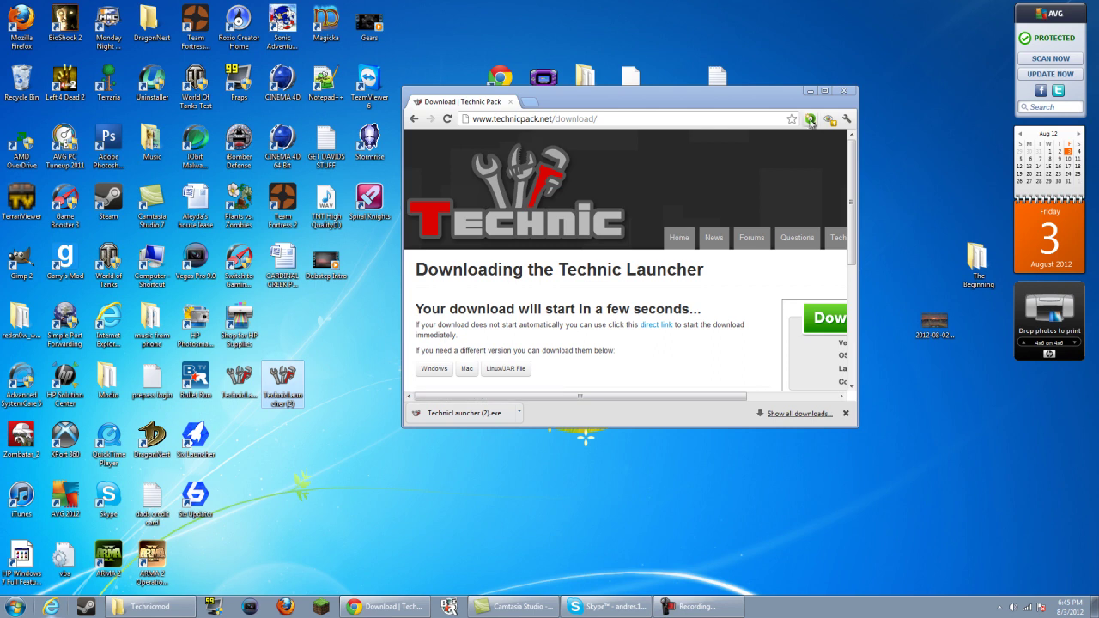
click(841, 93)
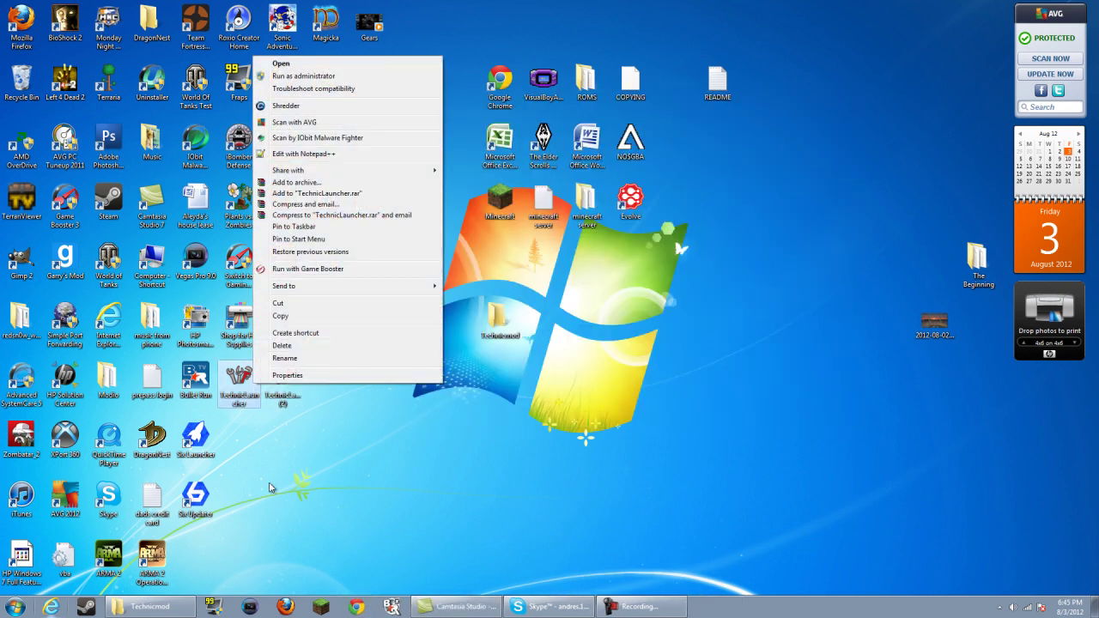
- Delete the older TechnicLauncher file from the desktop, keeping TechnicLauncher (2)
right_click(254, 383)
click(283, 345)
click(594, 350)
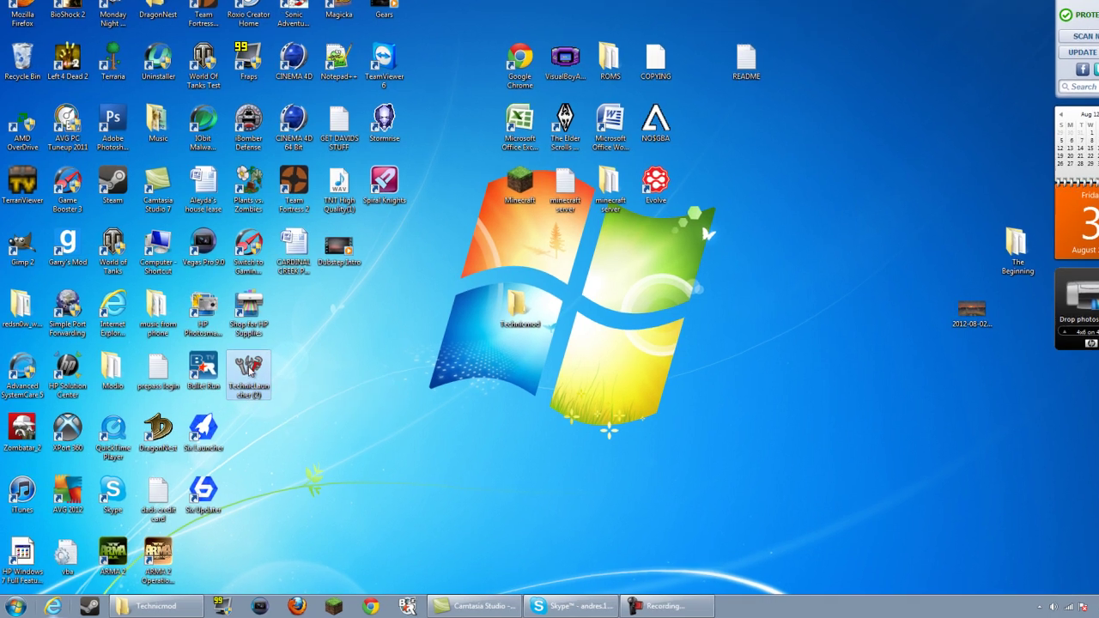
right_click(241, 381)
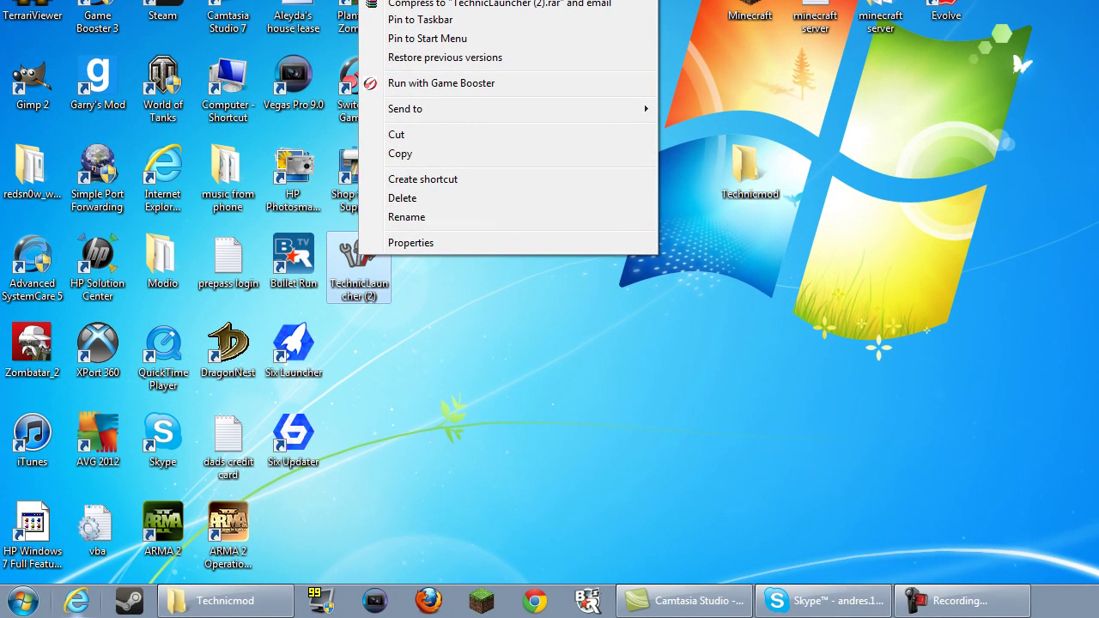
click(867, 199)
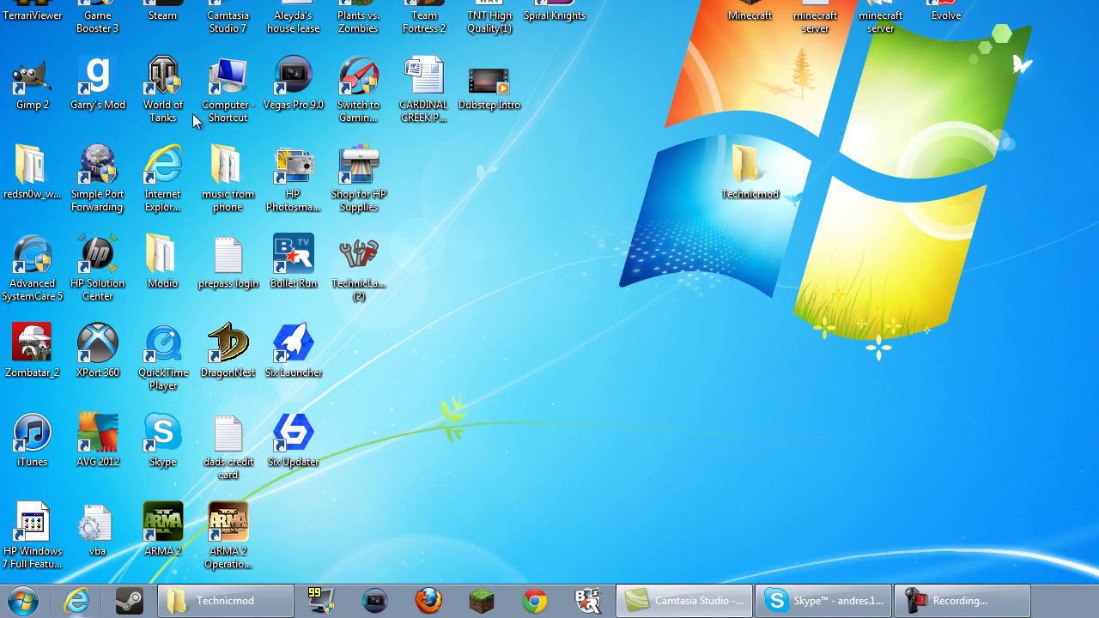
- Open the Roaming folder with %appdata% and move its window clear of the desktop files near the gadgets
click(22, 604)
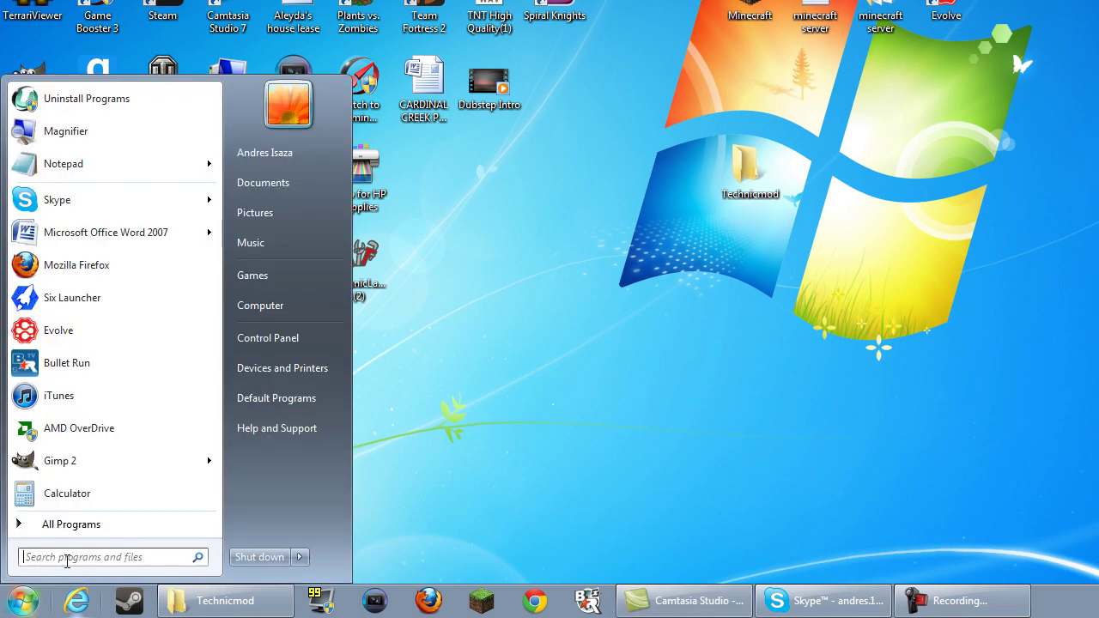
click(66, 559)
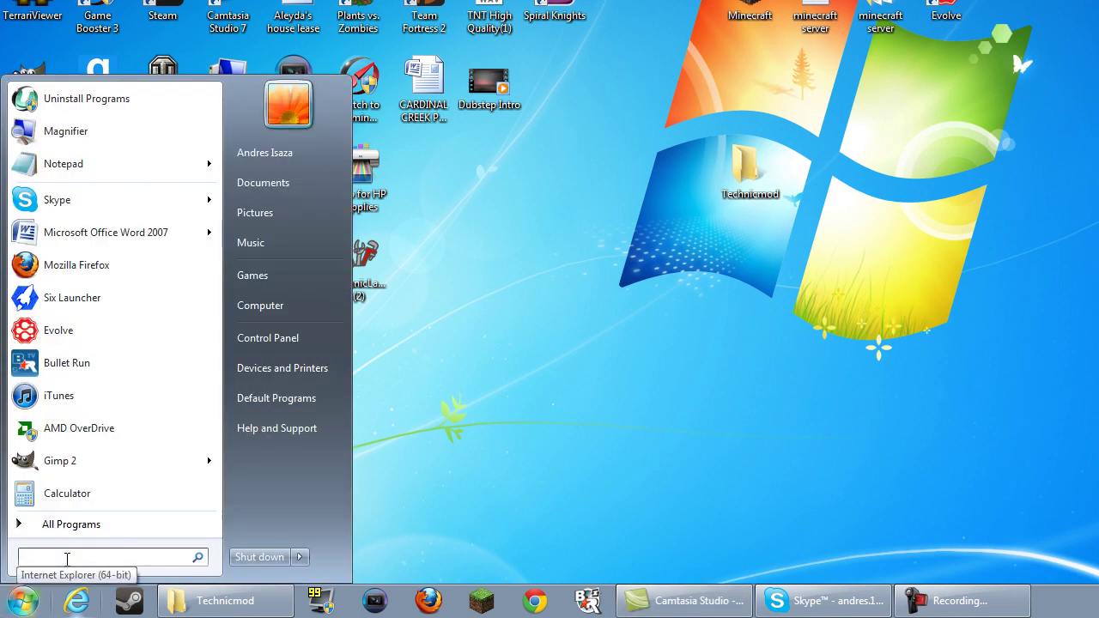
text(%appdata%)
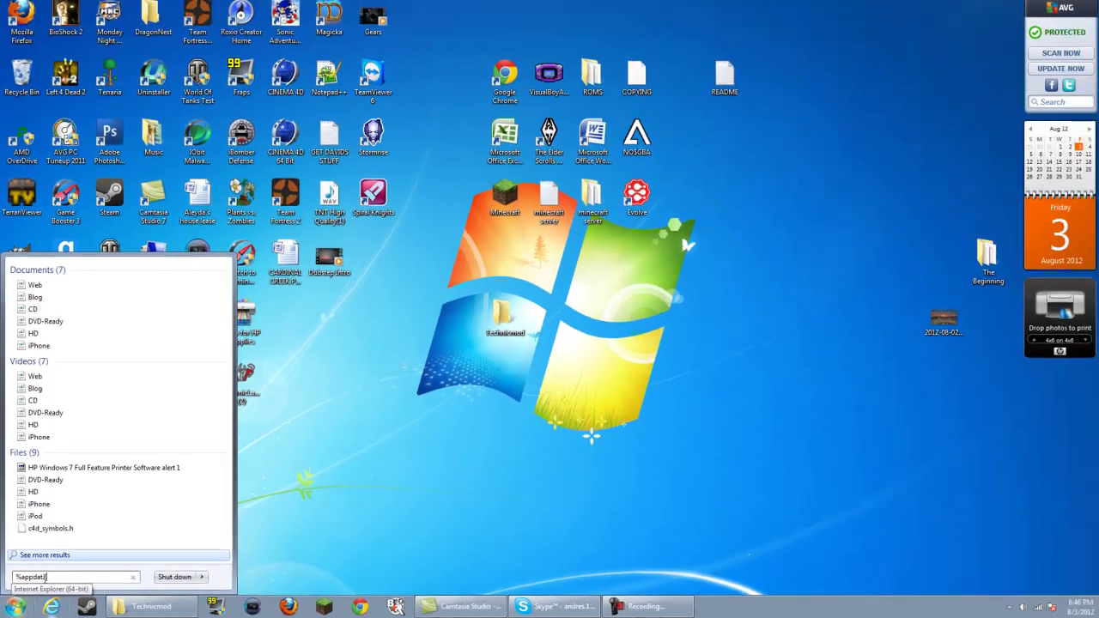
key(Return)
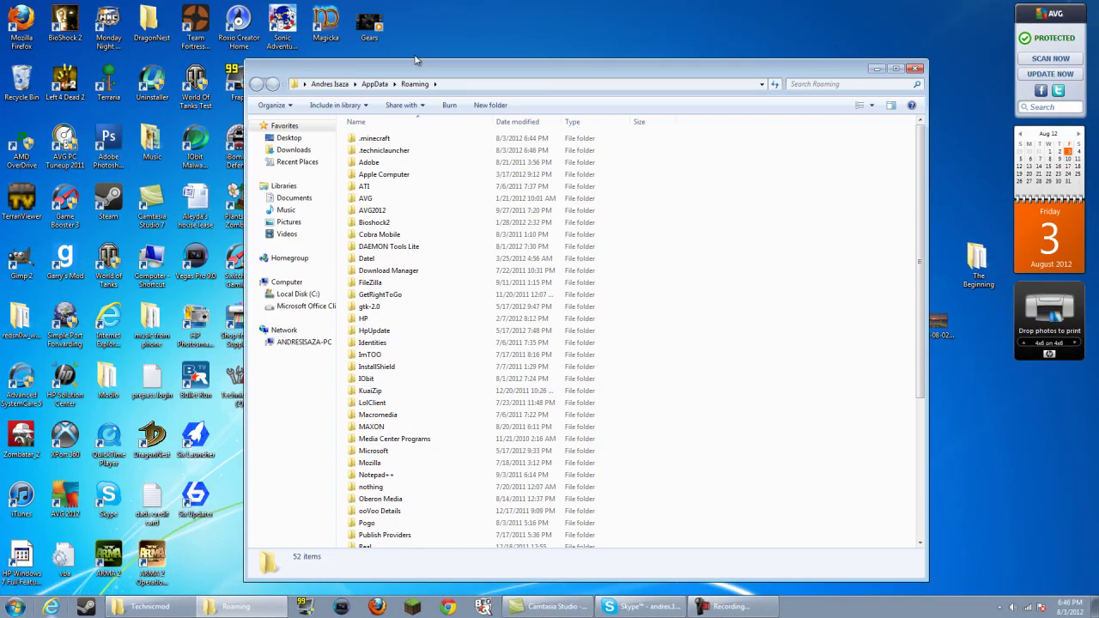
drag(411, 70, 440, 51)
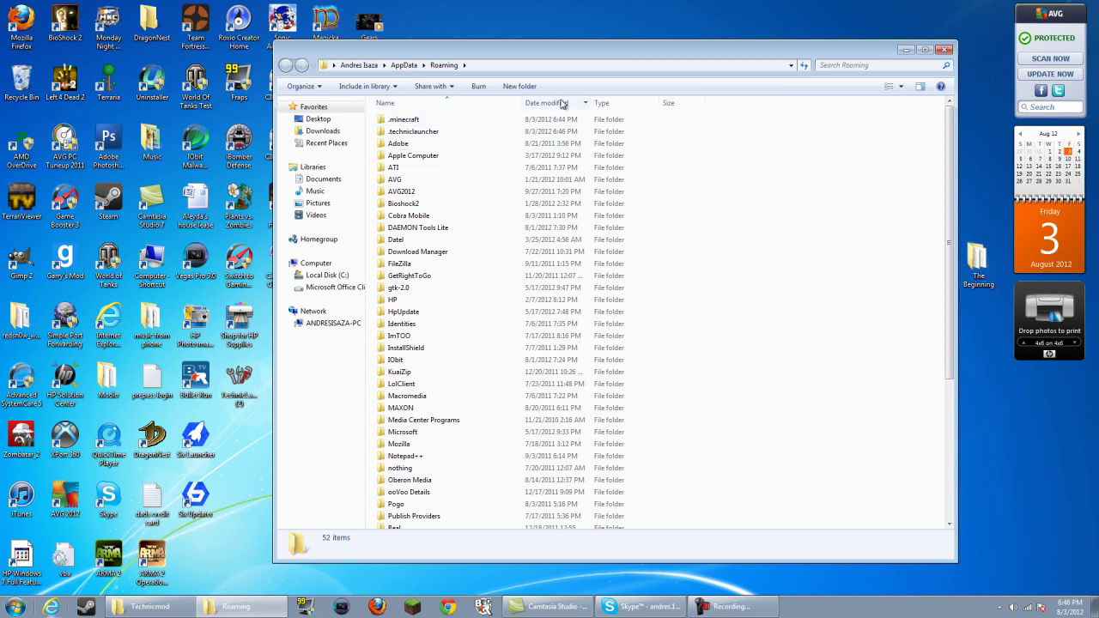
drag(537, 61, 471, 58)
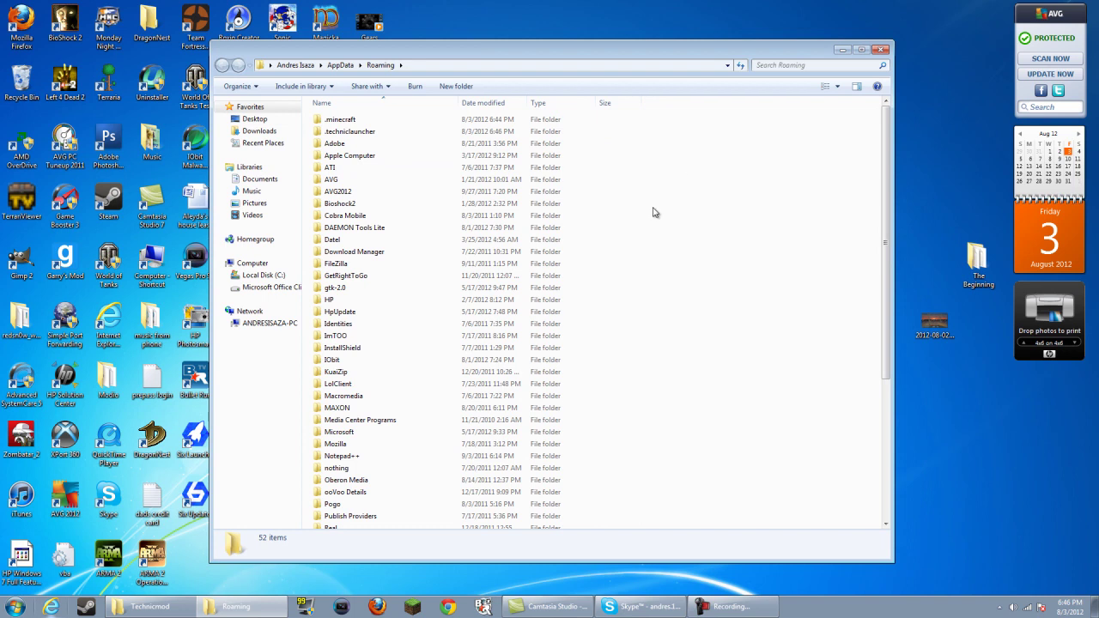
- Examine the saves folder inside .minecraft for worlds to back up
double_click(342, 121)
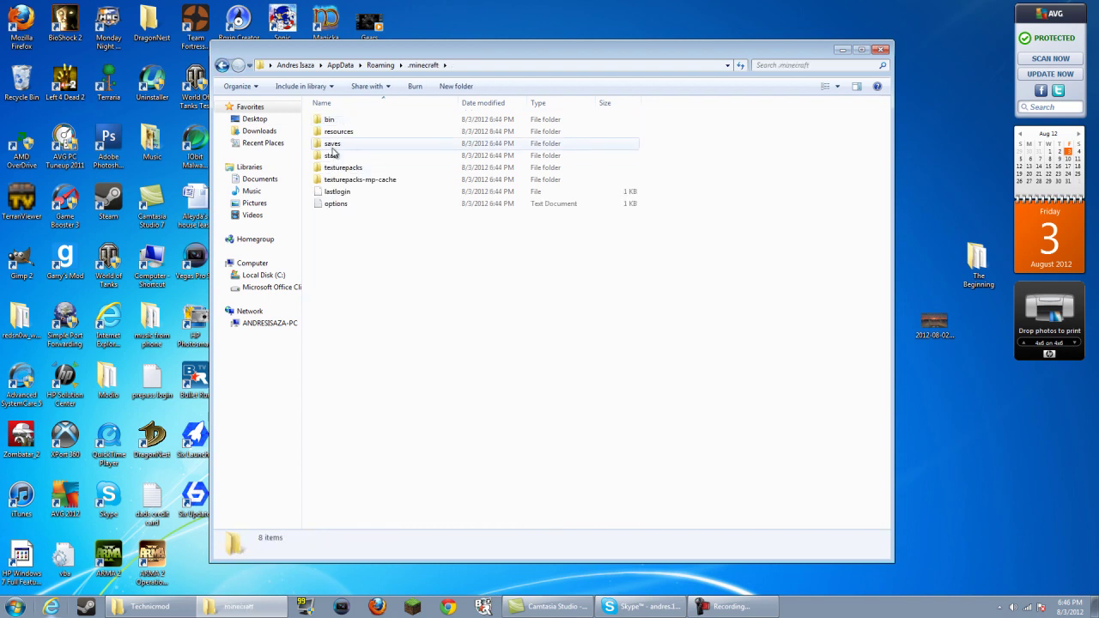
double_click(335, 144)
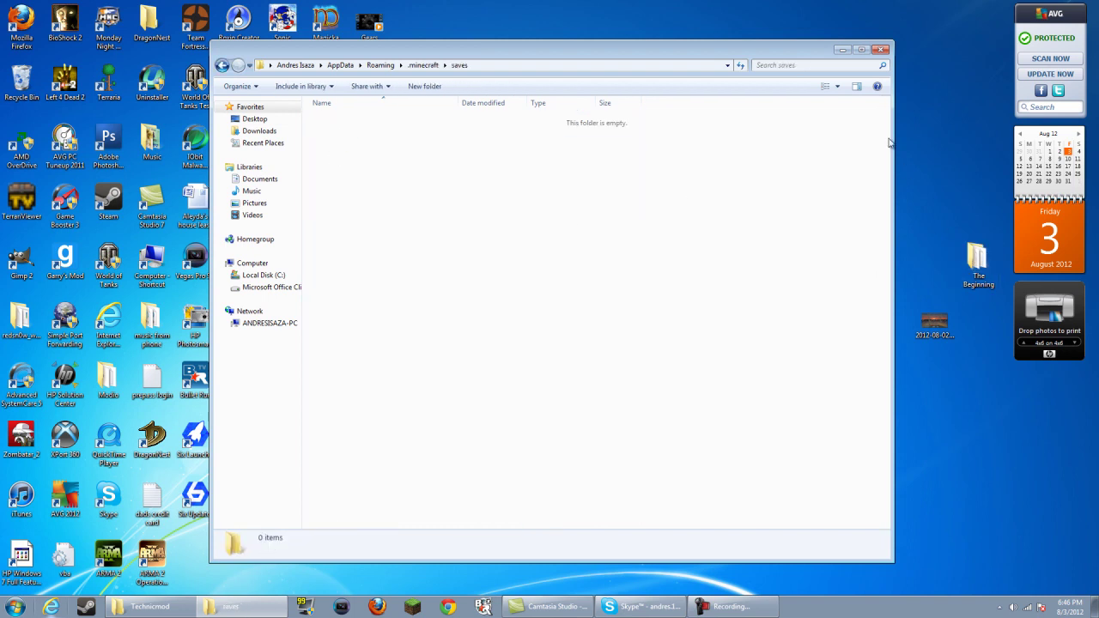
drag(934, 325, 978, 322)
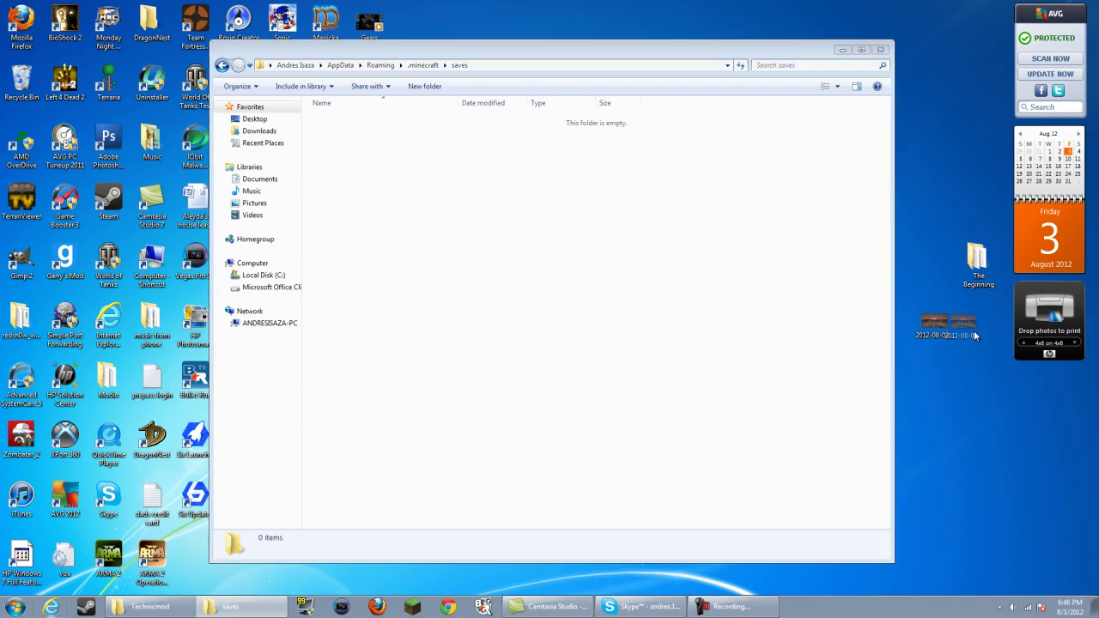
click(221, 66)
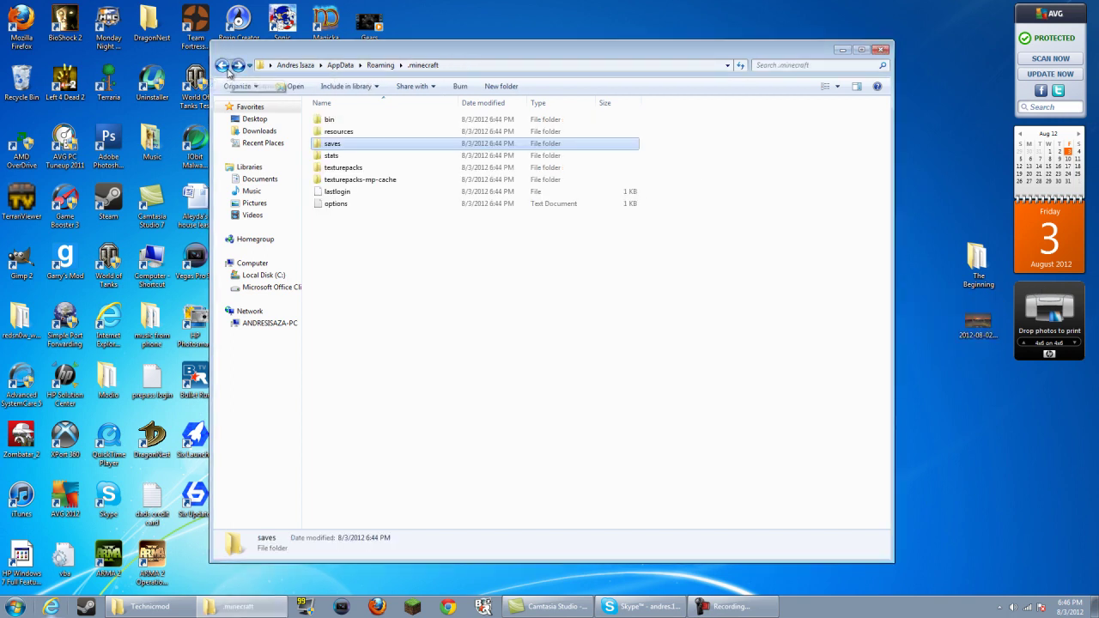
double_click(336, 146)
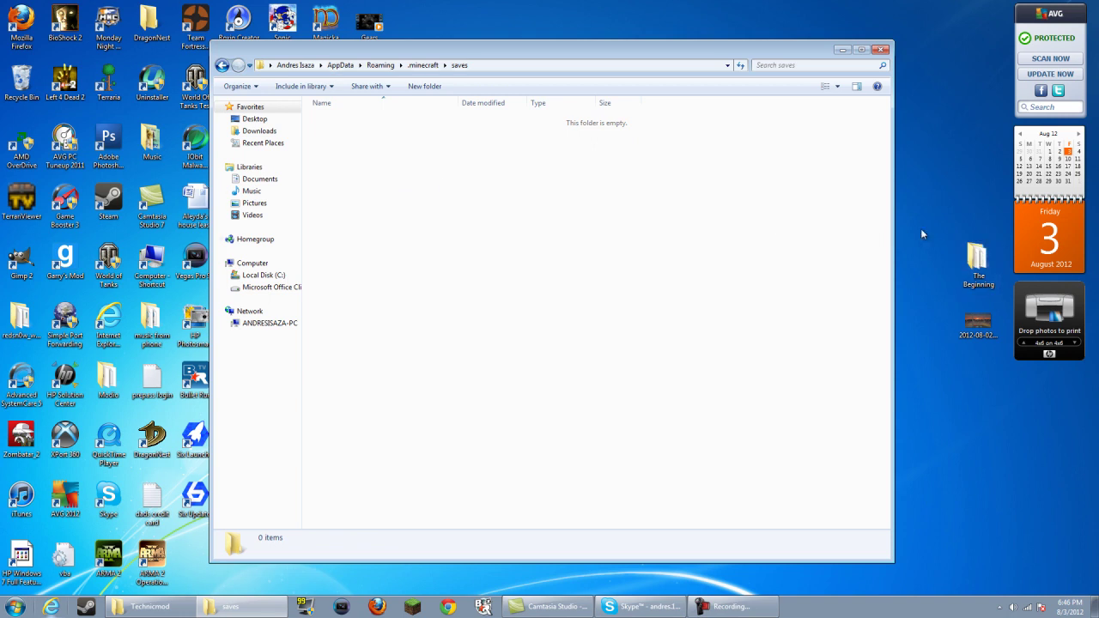
click(222, 66)
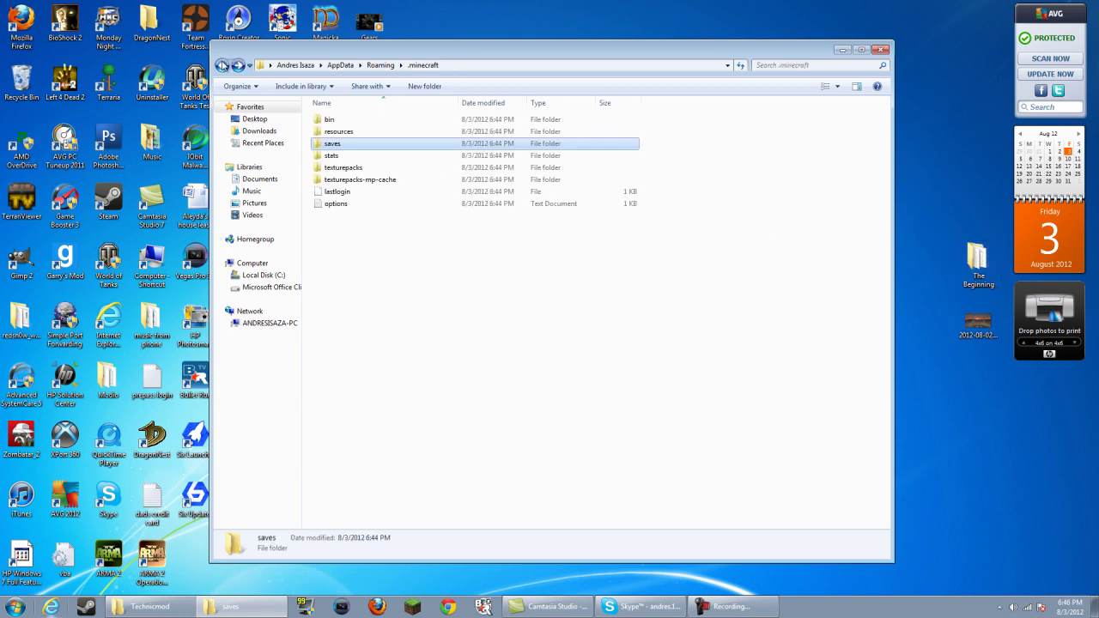
- Delete the .minecraft folder from the Roaming folder and minimize the window
click(222, 66)
right_click(334, 121)
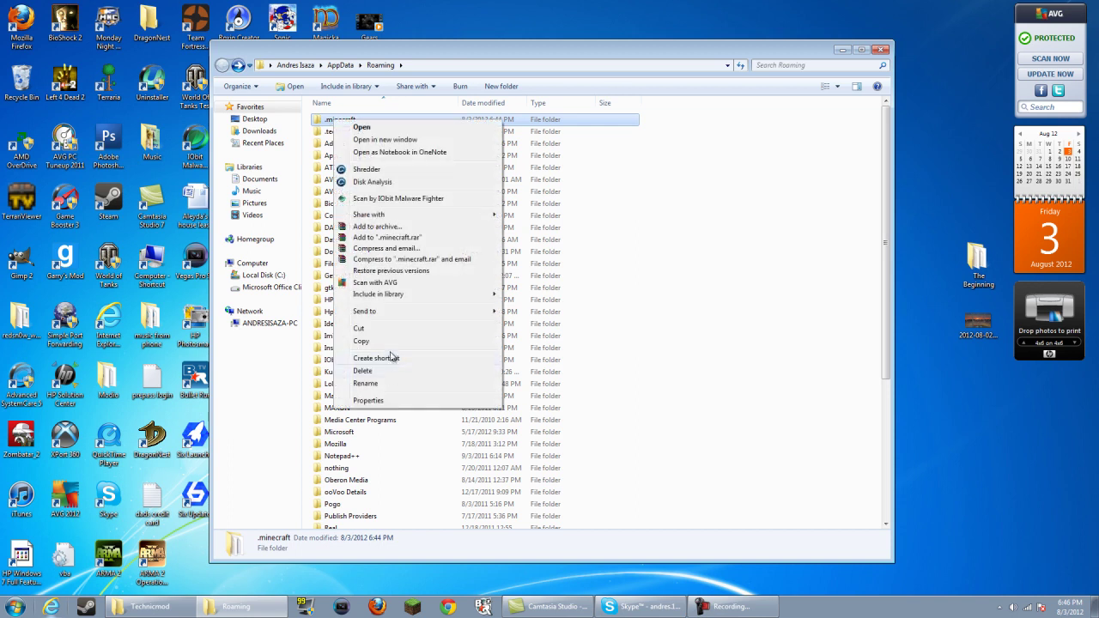
click(391, 376)
click(602, 352)
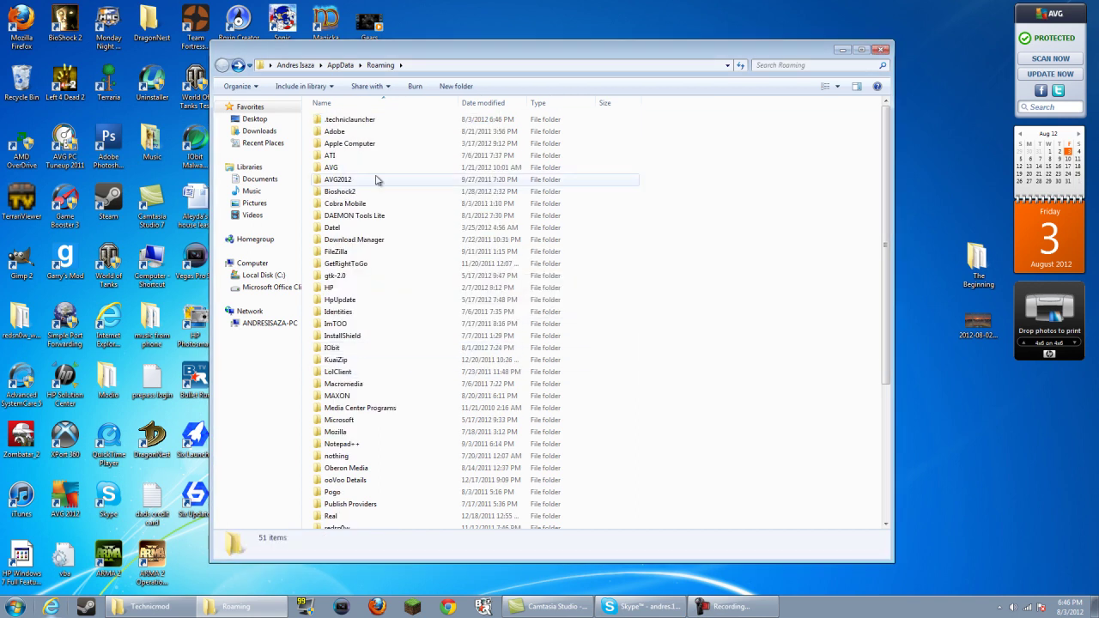
click(842, 50)
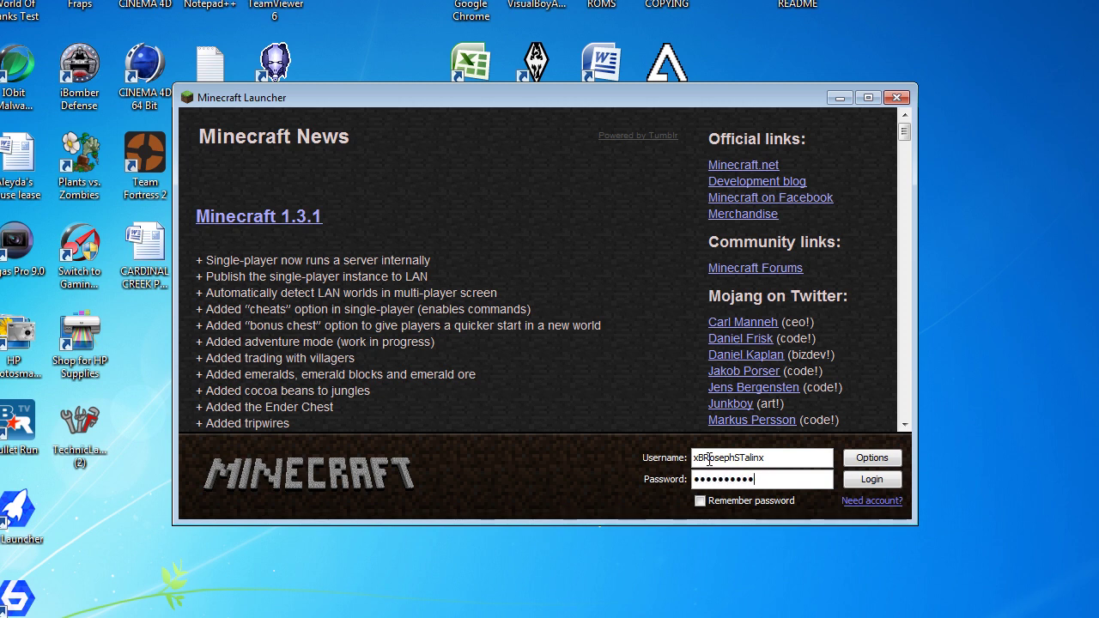
- Check the Minecraft launcher's options for the game location, close them and log in to the game
click(855, 467)
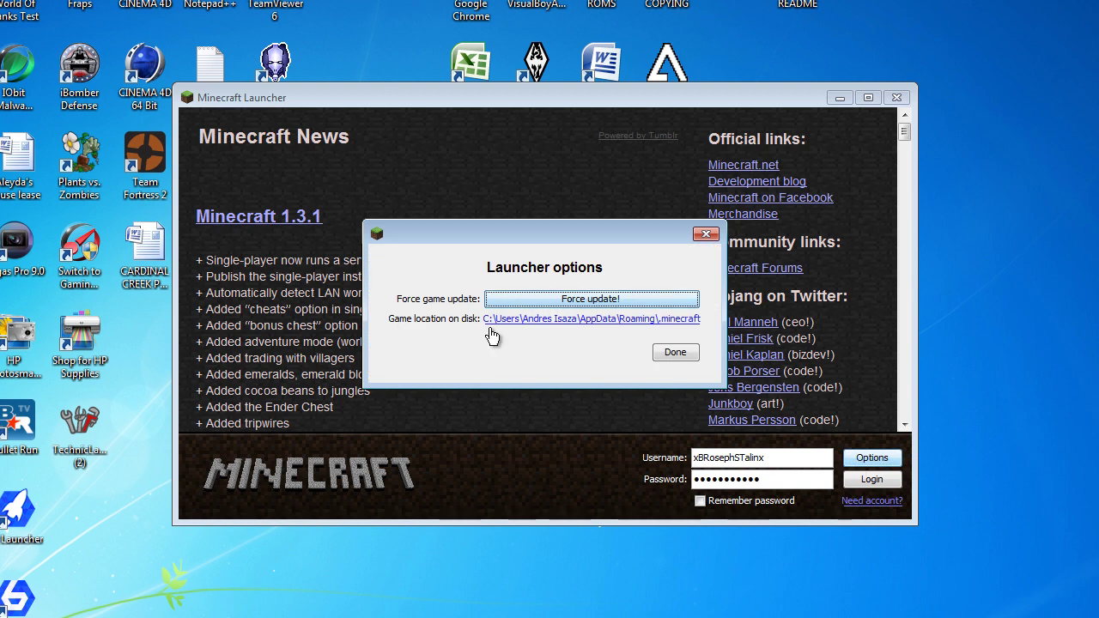
click(668, 354)
click(878, 480)
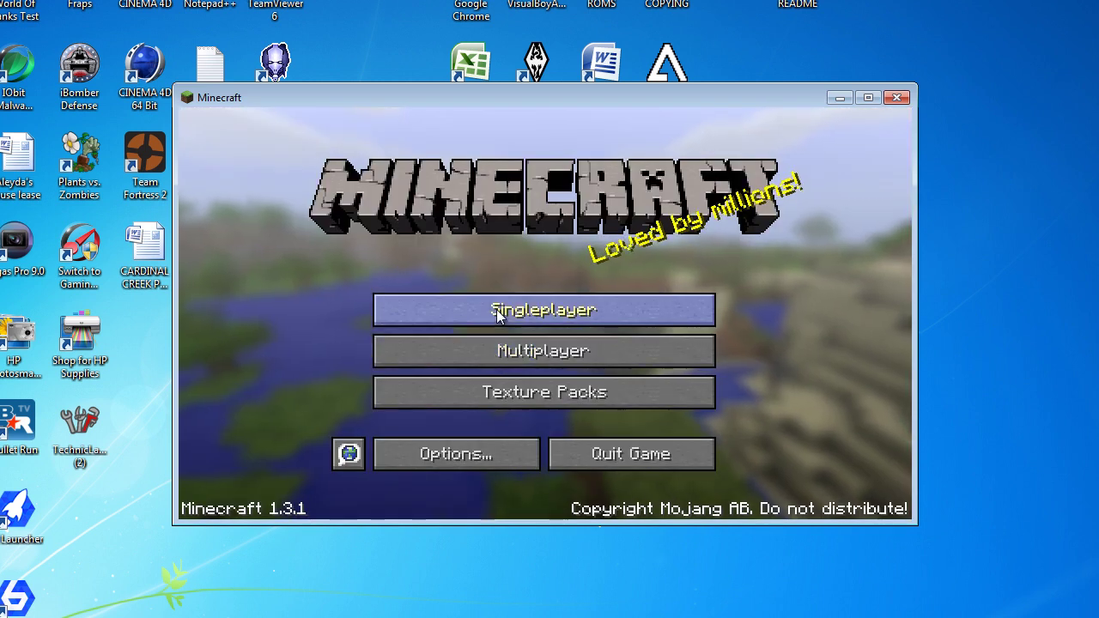
- Check the singleplayer world list, quit Minecraft and switch back to the Roaming folder window
click(536, 313)
click(676, 493)
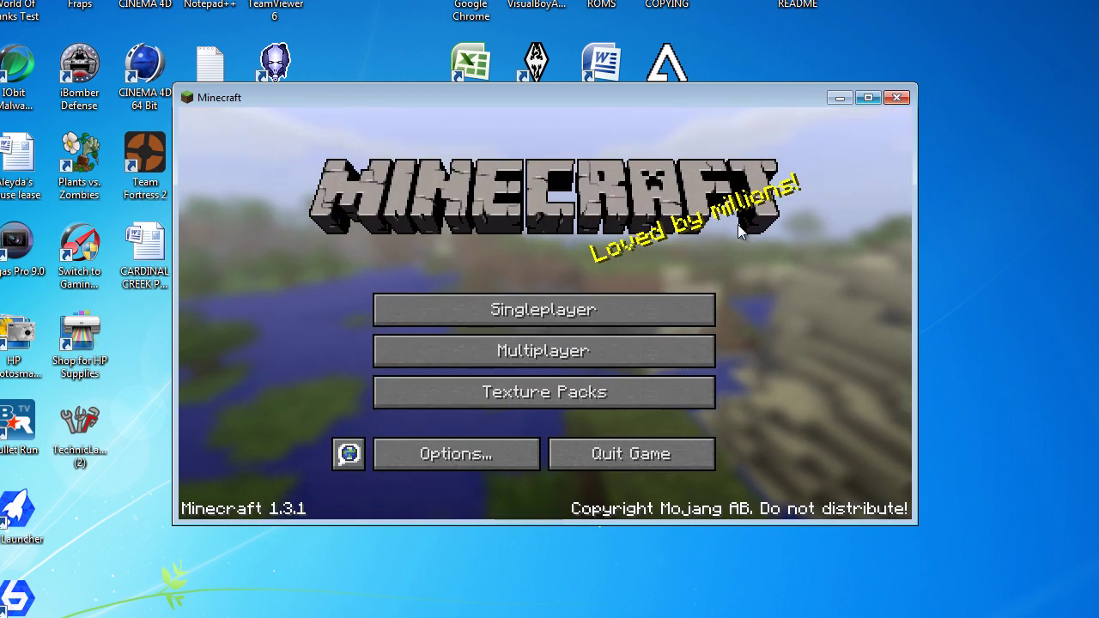
click(631, 454)
key(alt+Tab)
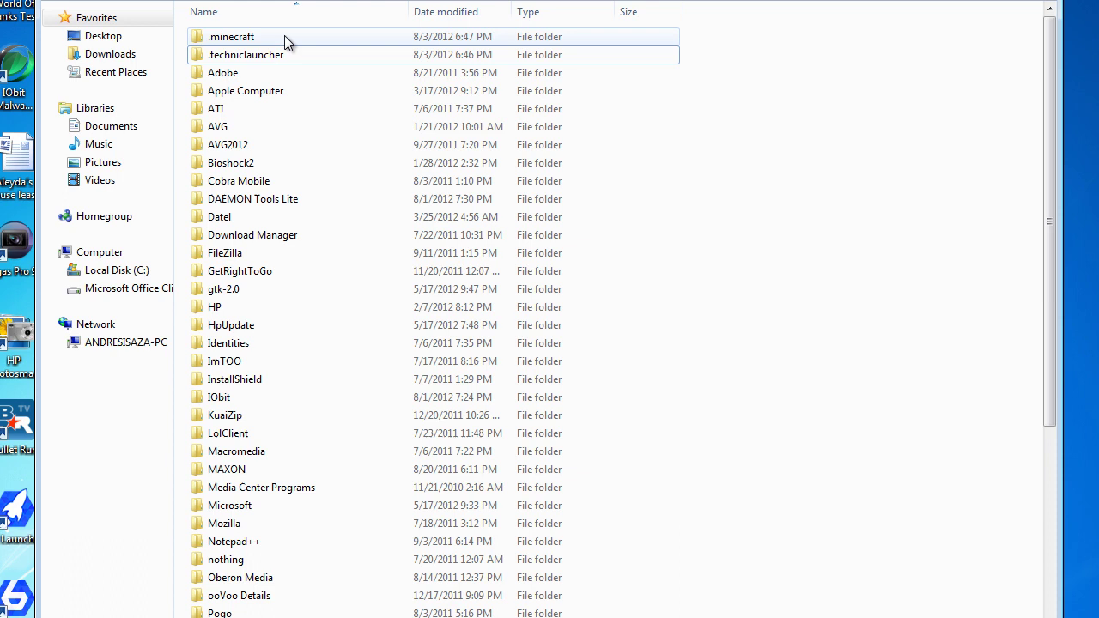
- Create a shortcut to the technic-launcher file in the .techniclauncher folder and move the window aside
double_click(222, 57)
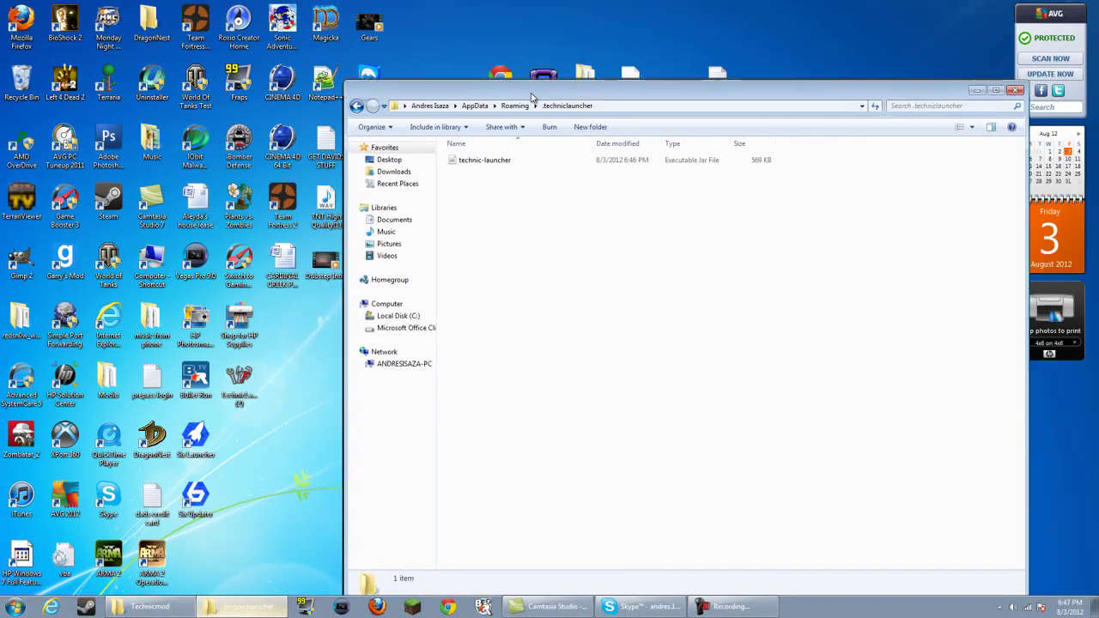
drag(531, 97, 513, 77)
right_click(450, 142)
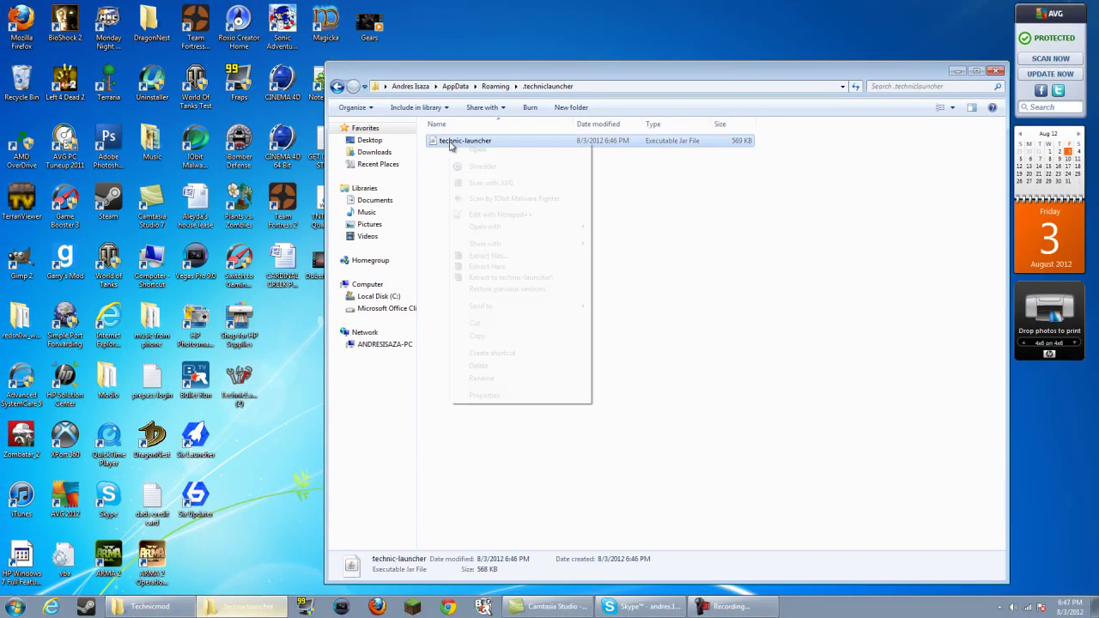
click(497, 352)
drag(588, 82, 888, 112)
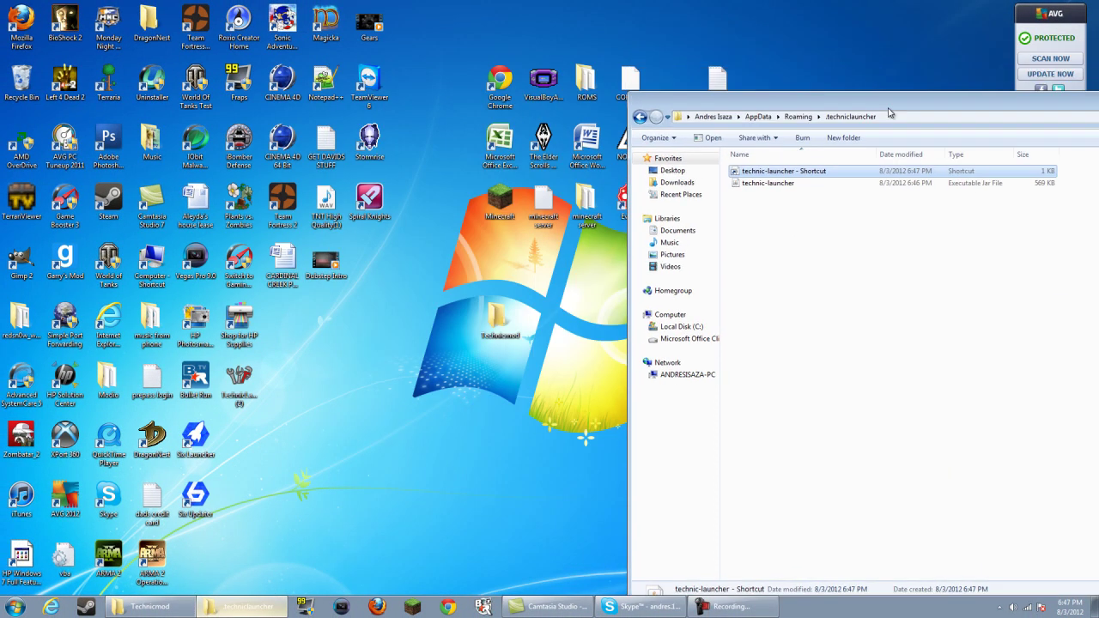
- Delete the old technic-launcher shortcut from the Technicmod folder on the desktop
click(484, 293)
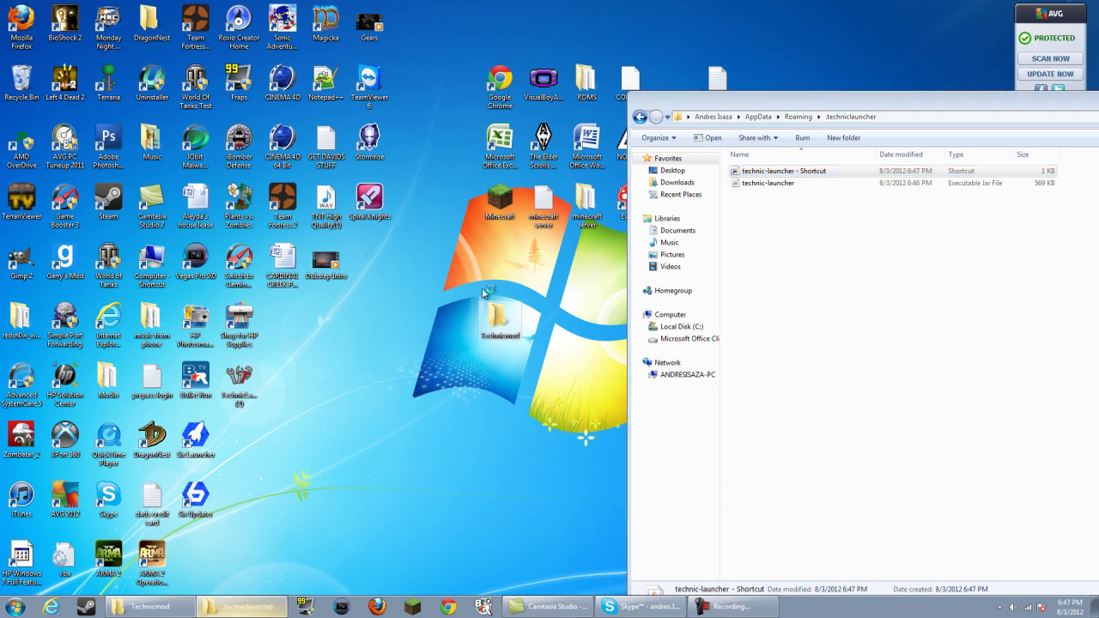
double_click(496, 318)
right_click(336, 139)
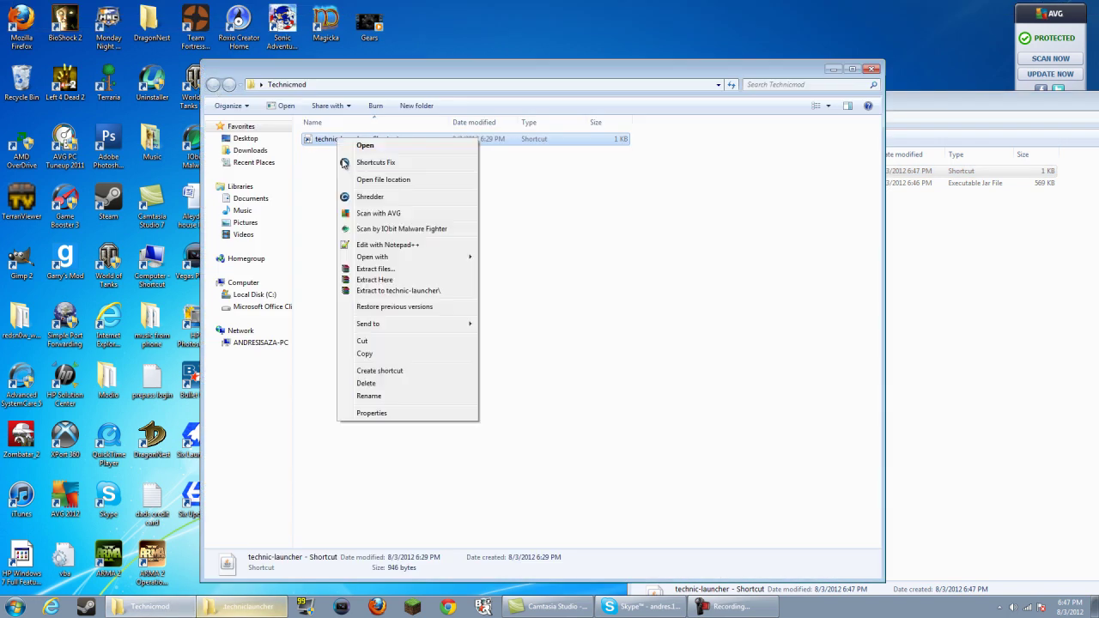
click(384, 384)
click(590, 349)
click(893, 215)
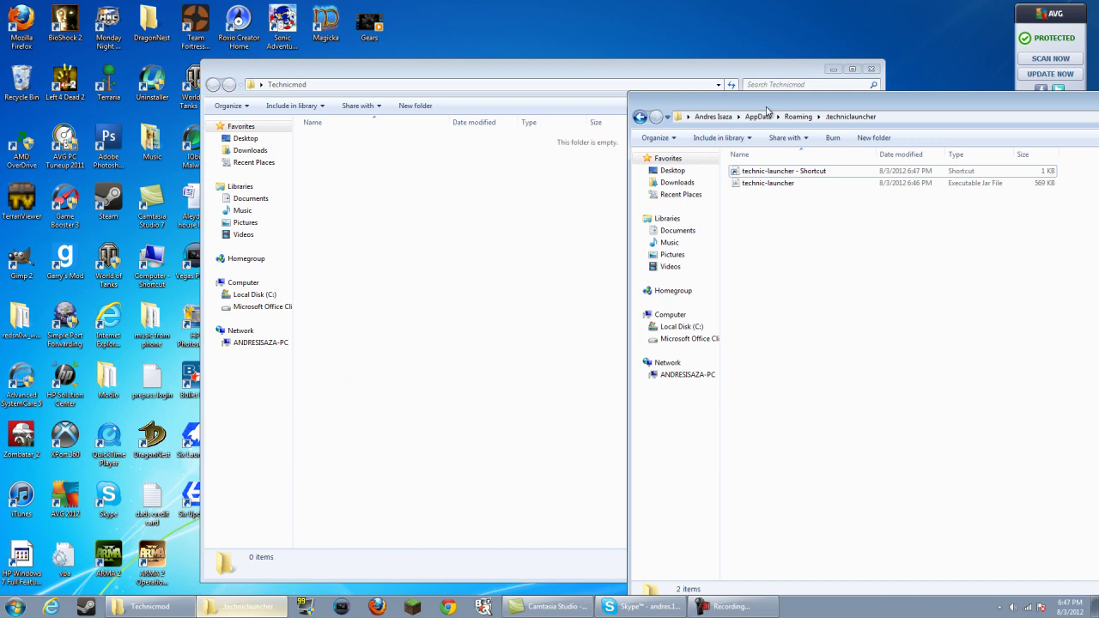
- Move the new technic-launcher shortcut from .techniclauncher into the Technicmod folder and minimize the .techniclauncher window
drag(766, 111, 804, 78)
drag(612, 74, 454, 78)
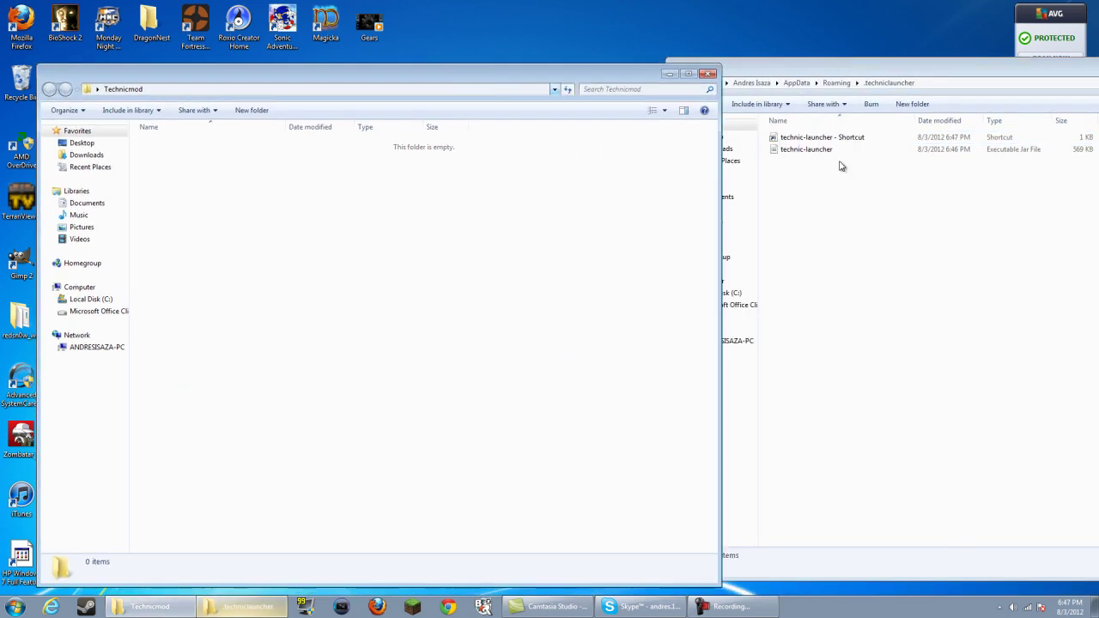
click(824, 143)
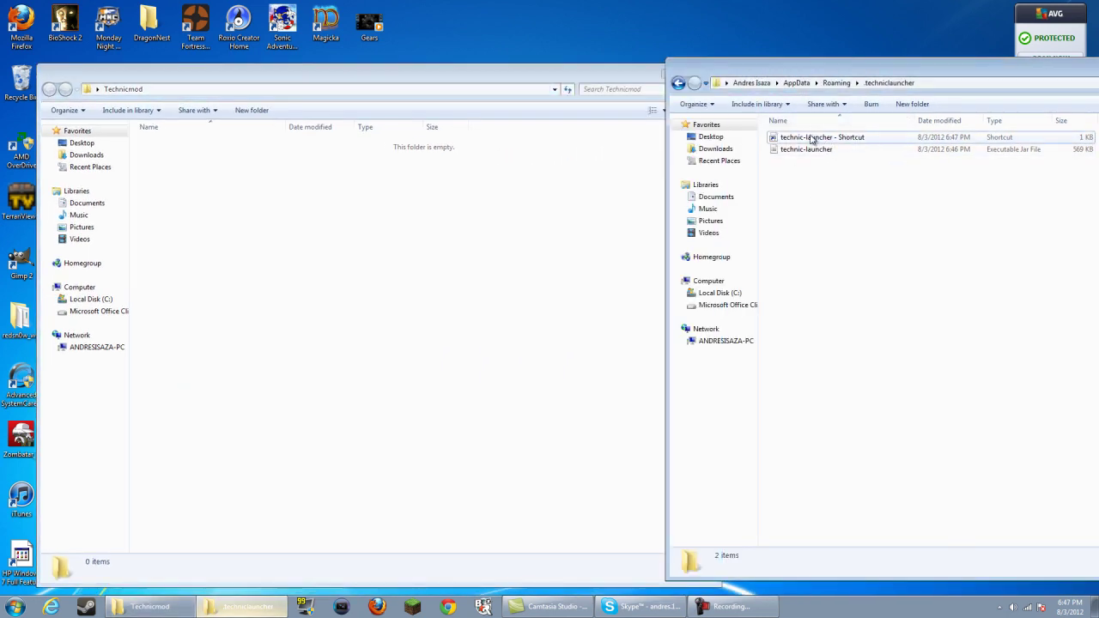
drag(812, 140, 178, 163)
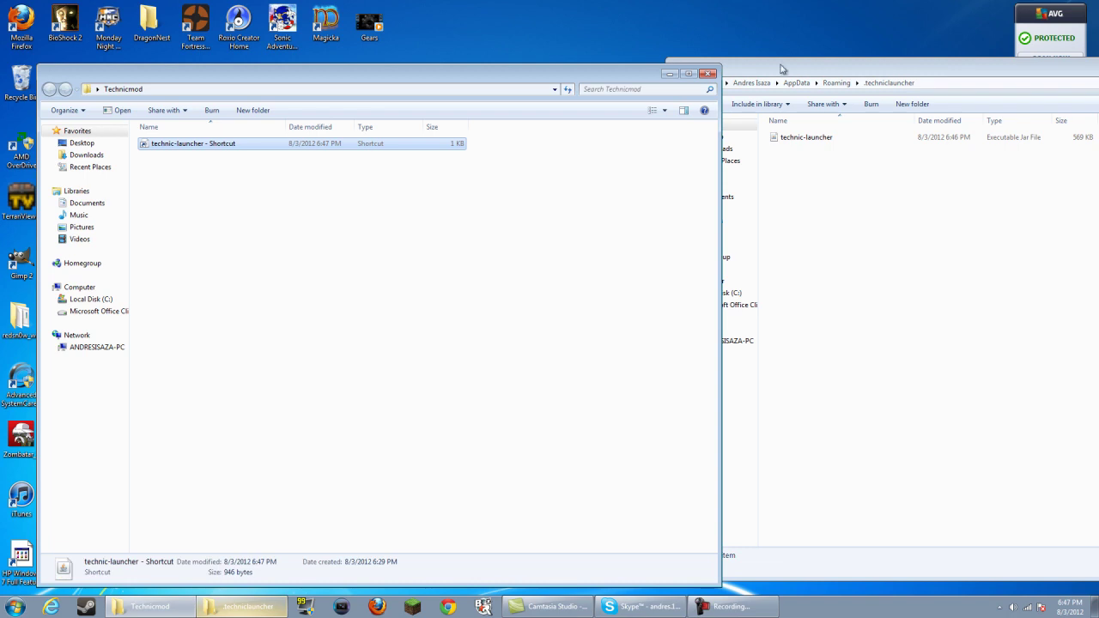
drag(837, 72, 464, 69)
click(927, 65)
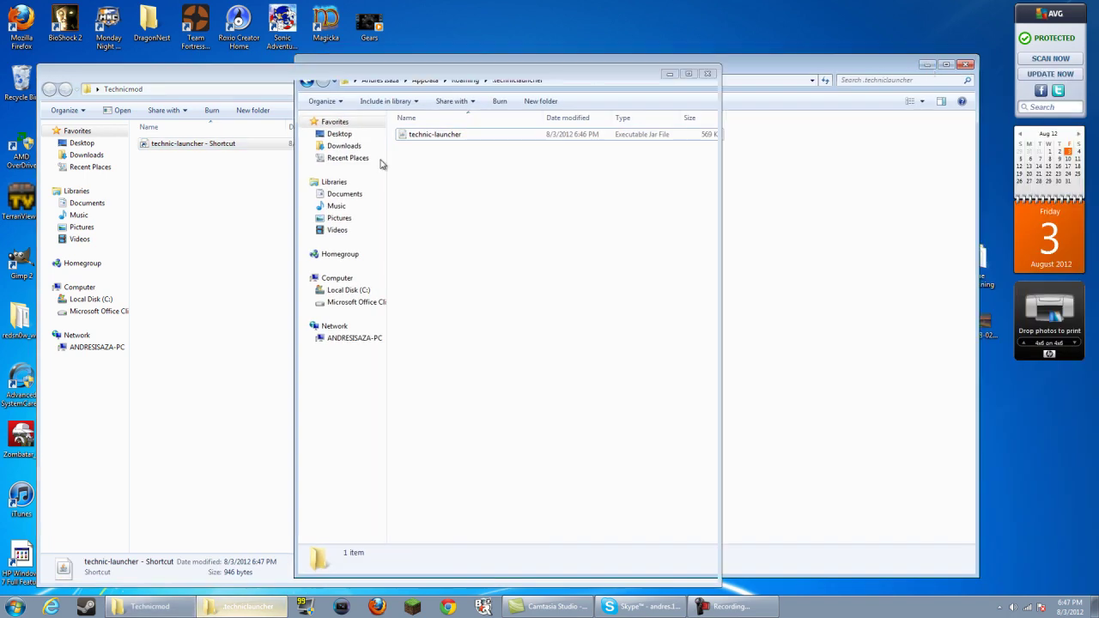
- Launch the Technic Launcher from its Technicmod shortcut, minimize the folder window and reposition the launcher
double_click(155, 146)
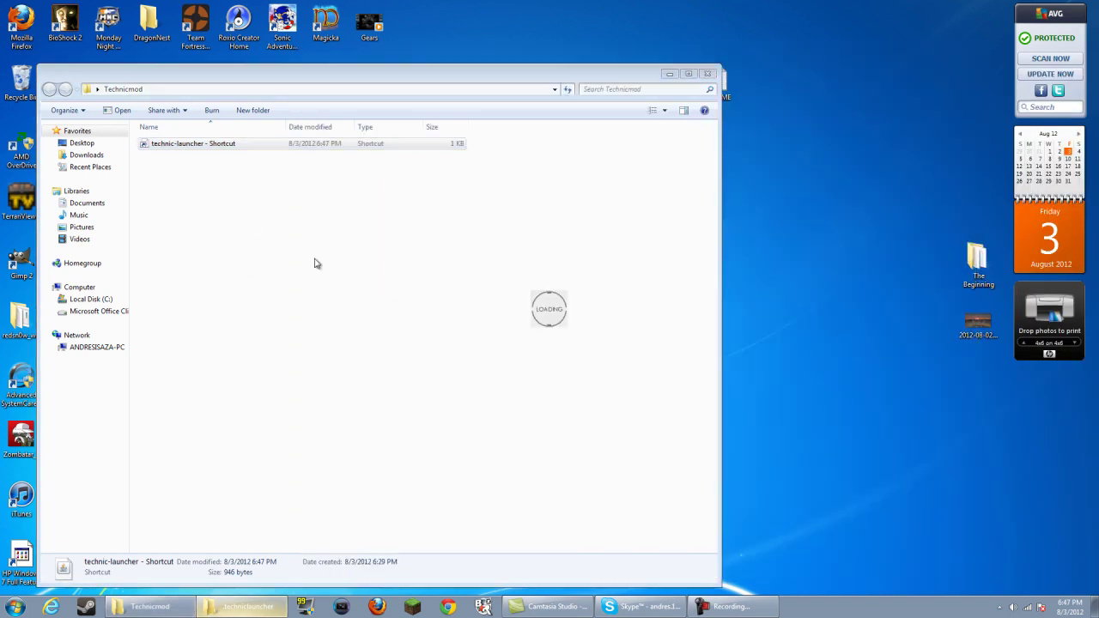
click(669, 74)
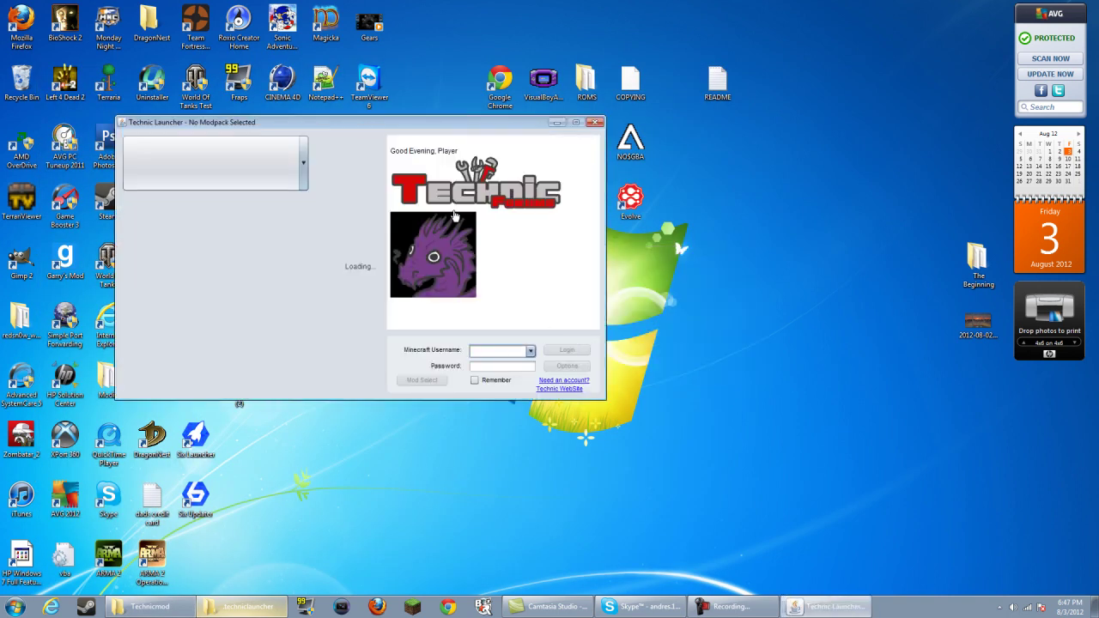
drag(390, 129, 549, 163)
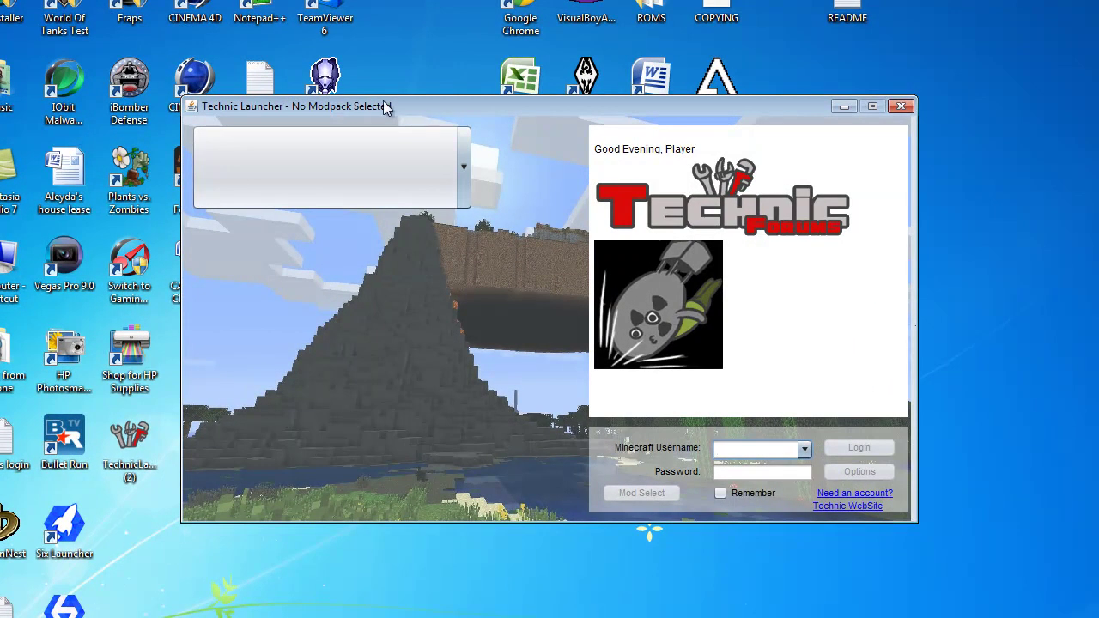
- Browse the modpacks offered in the launcher, from Technic and Tekkit through Yogbox and Hack/Mine to Vanilla
click(461, 163)
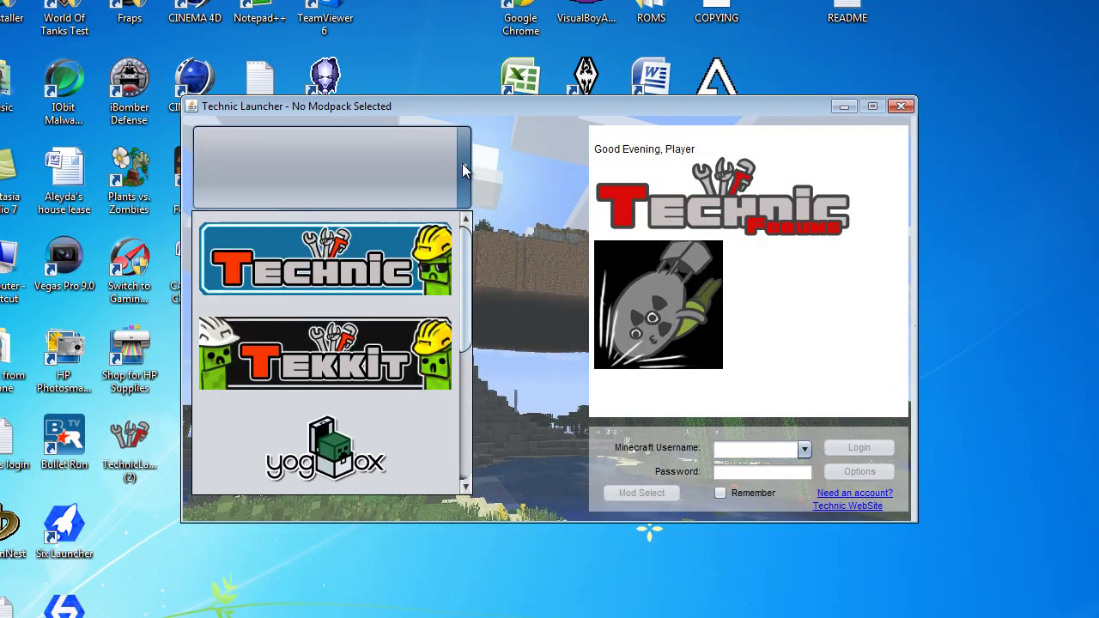
scroll(292, 394, down, 3)
scroll(296, 369, up, 3)
scroll(371, 275, down, 3)
scroll(371, 274, up, 3)
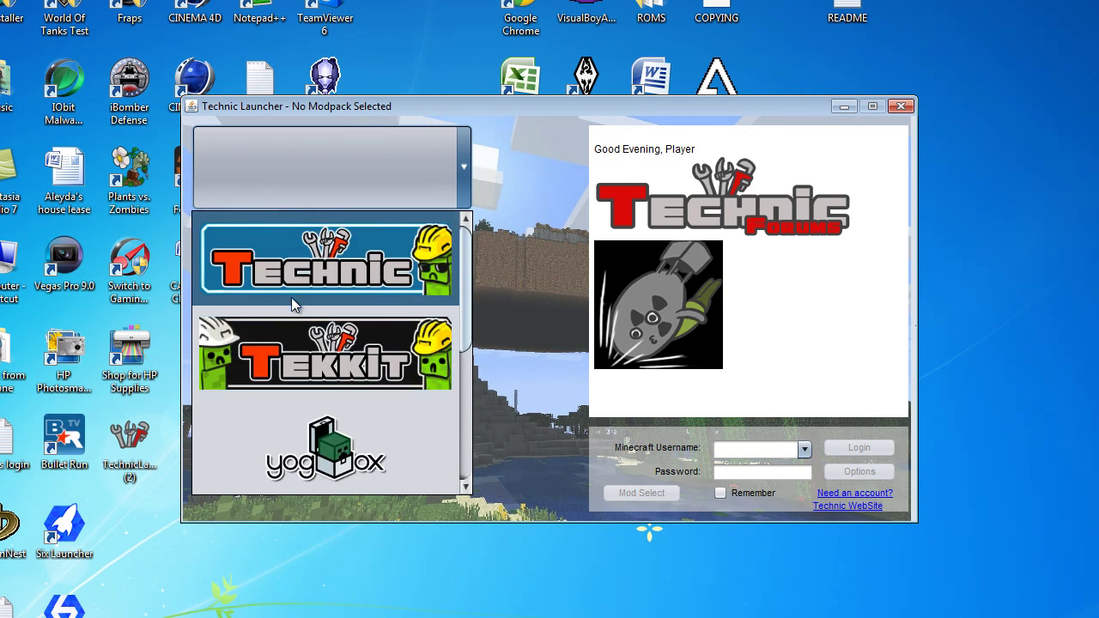
scroll(283, 343, down, 3)
scroll(275, 386, up, 2)
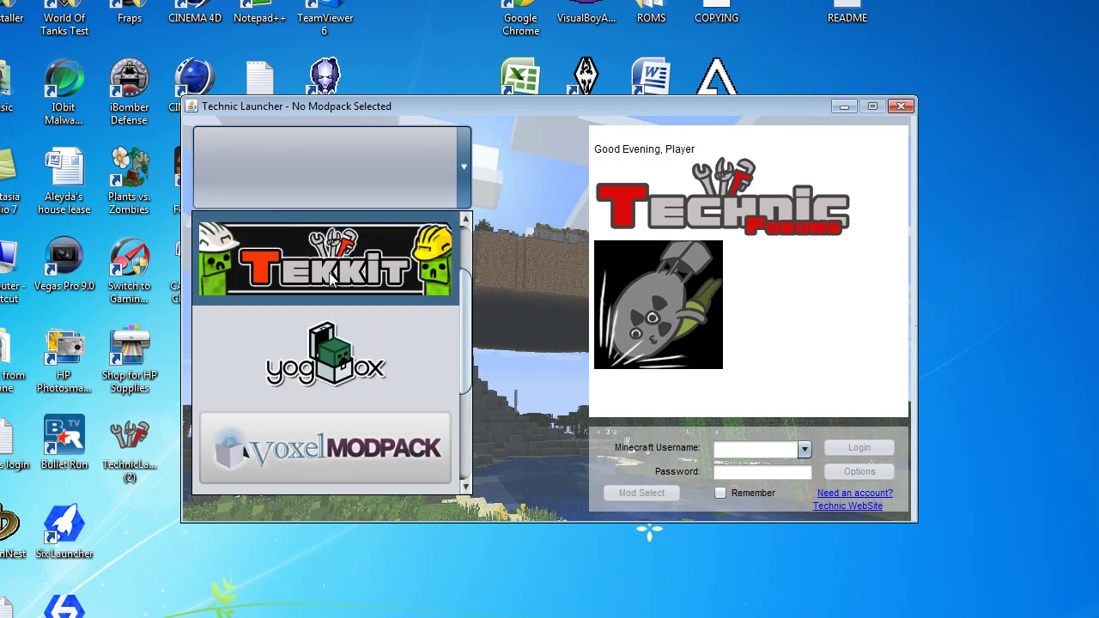
click(342, 354)
scroll(318, 382, down, 2)
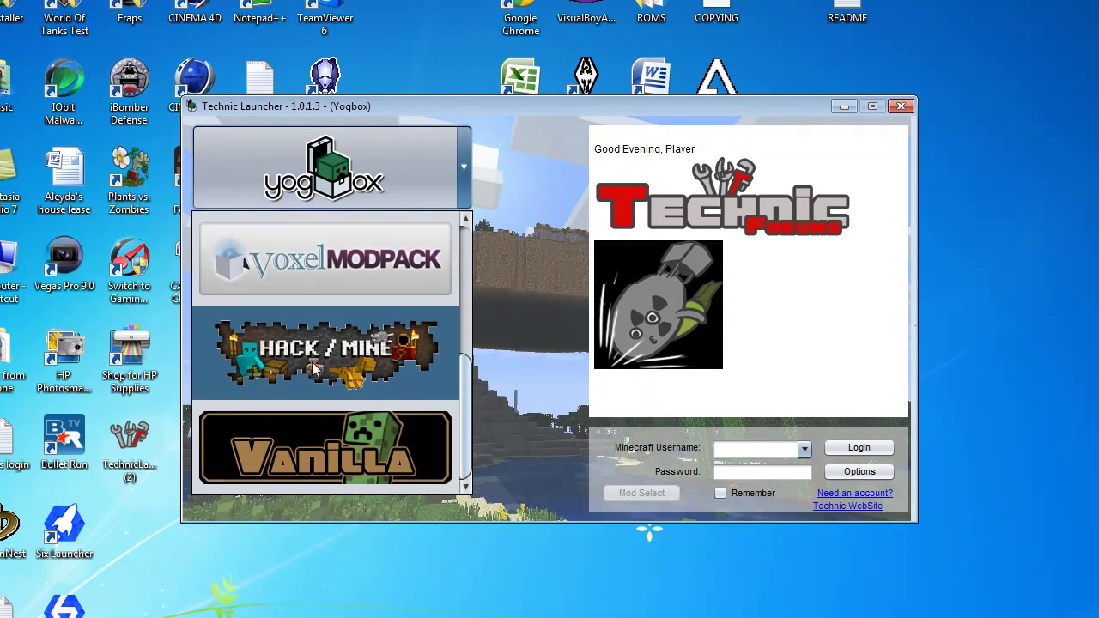
key(Escape)
click(350, 135)
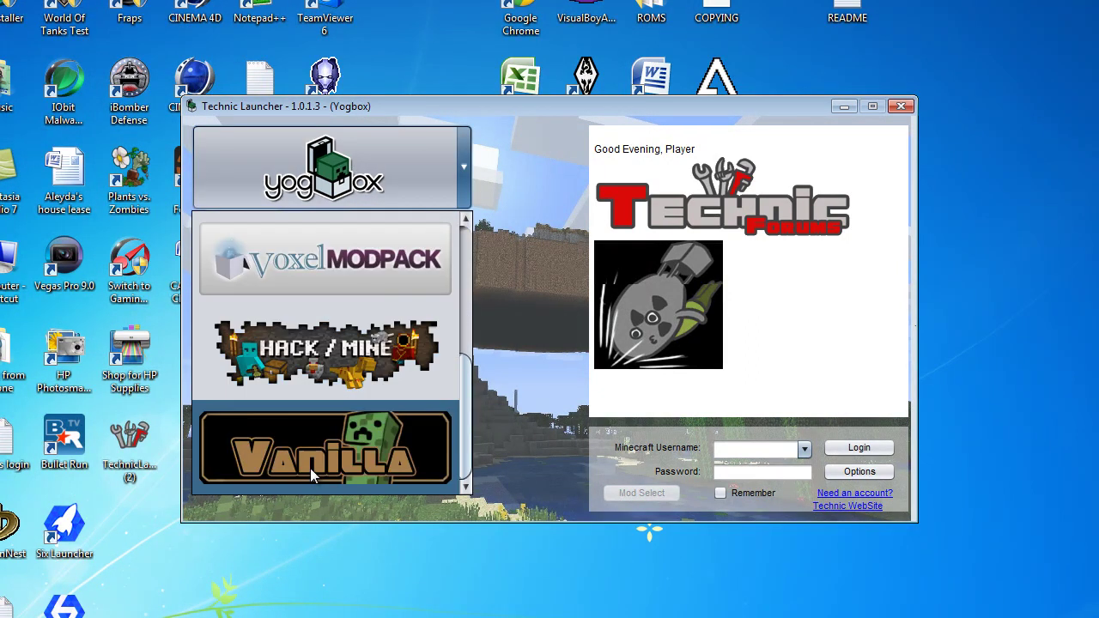
scroll(332, 431, up, 2)
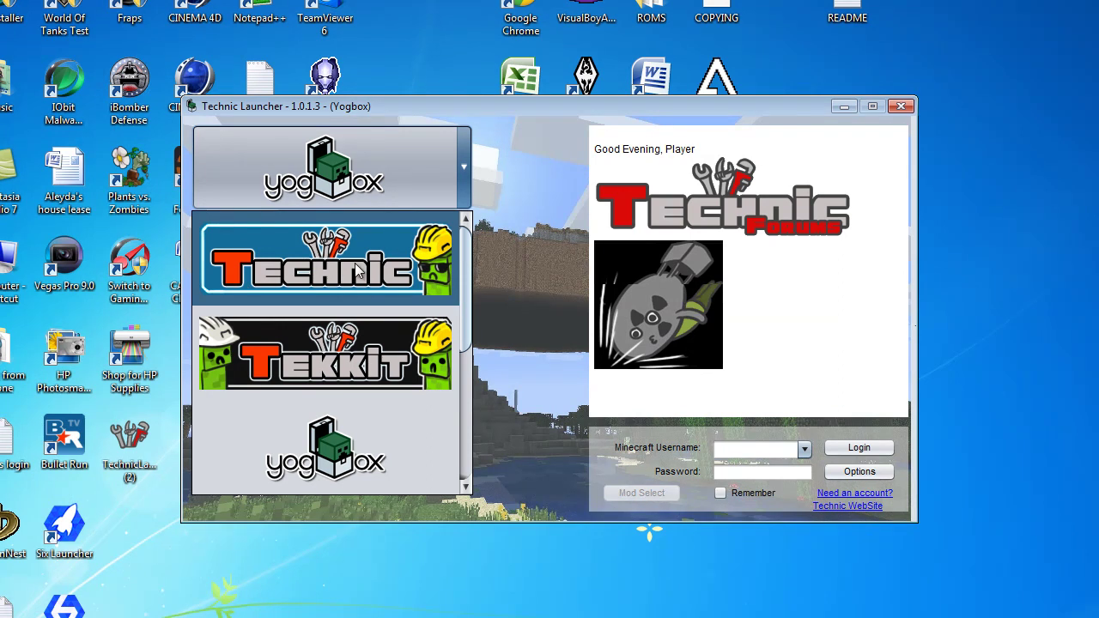
- Switch the launcher to Tekkit and then choose Technic as the modpack
click(316, 273)
click(327, 172)
click(313, 340)
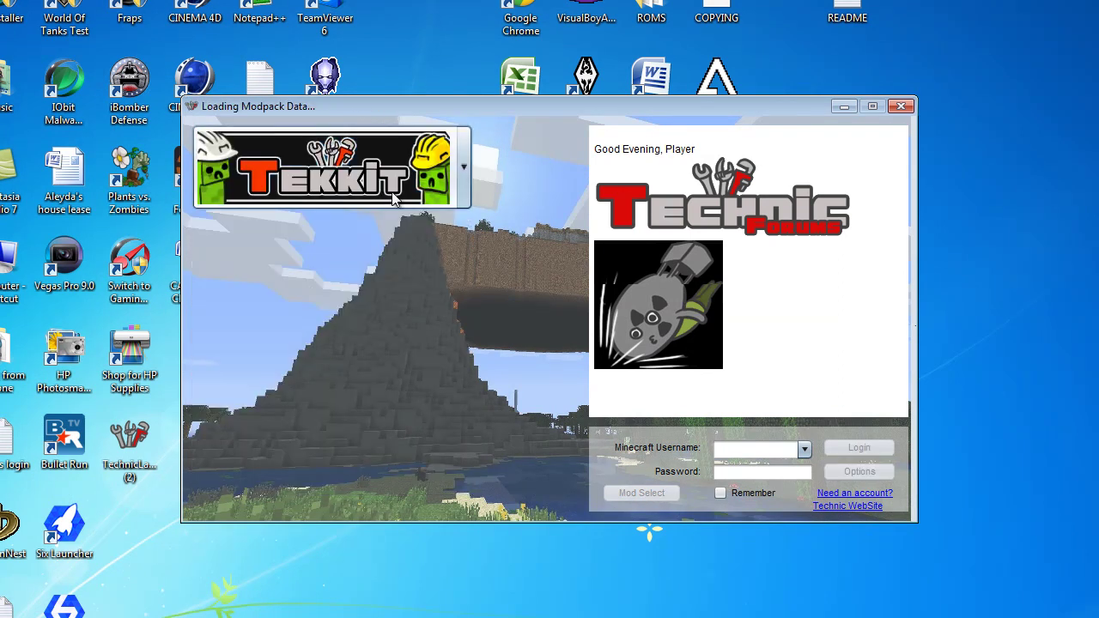
click(369, 172)
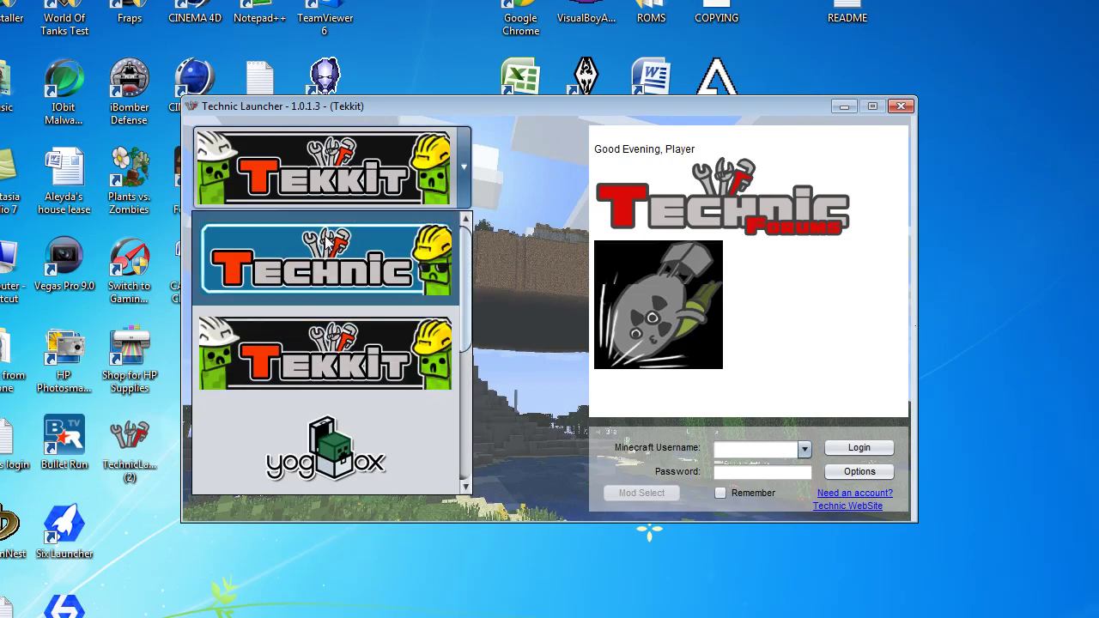
click(327, 244)
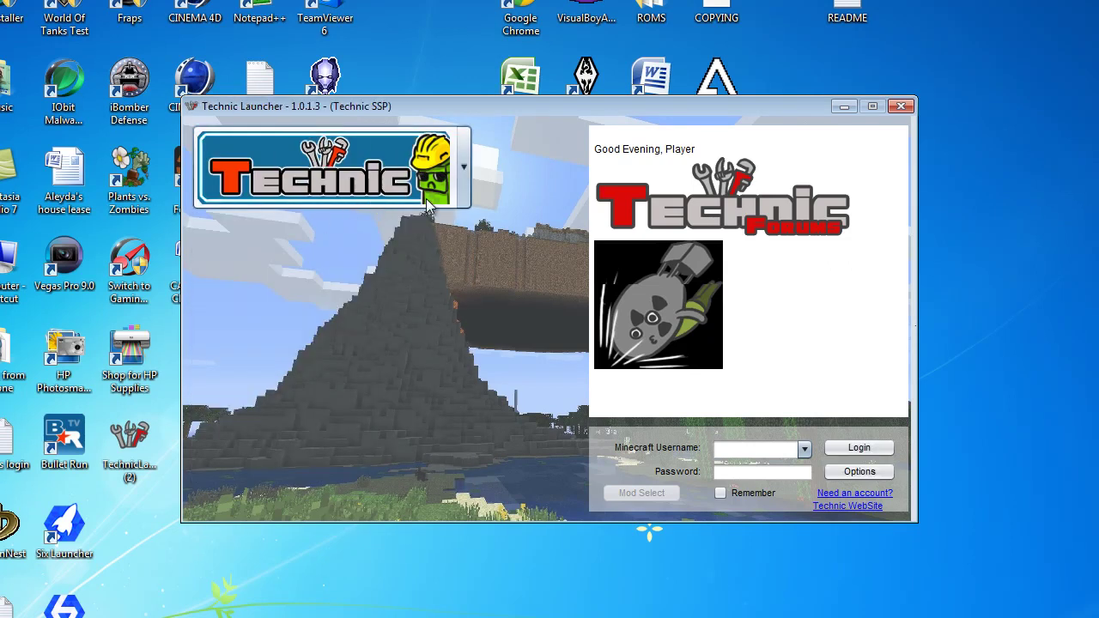
- Enter the Minecraft username and account password and have the launcher remember them
click(770, 455)
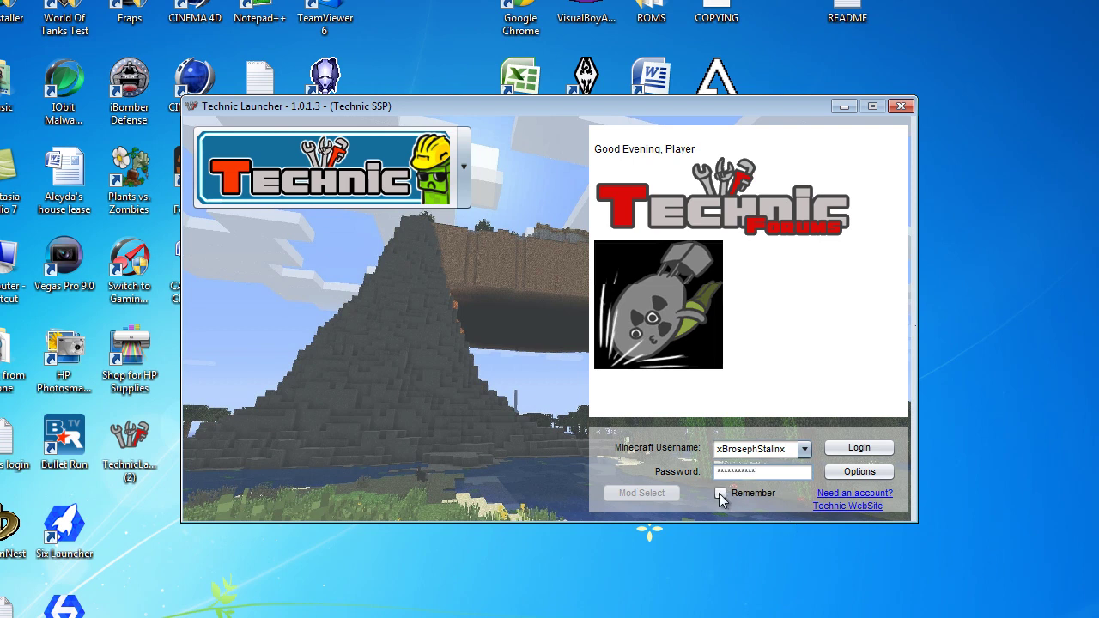
- Allocate 1 GB of memory in the Technic Launcher settings and accept them
click(856, 472)
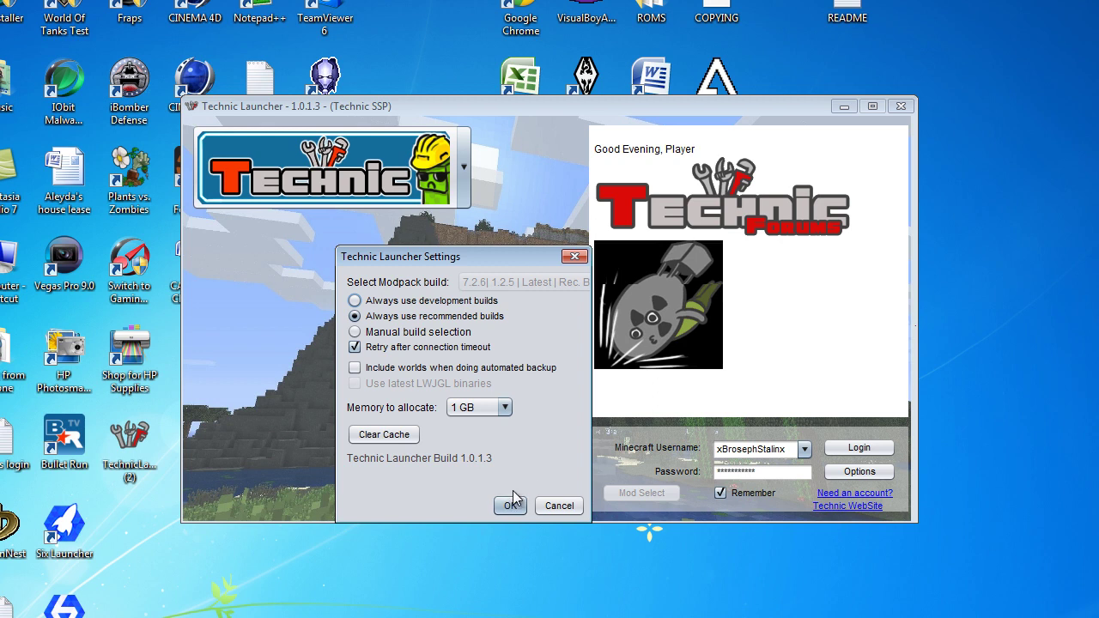
click(485, 406)
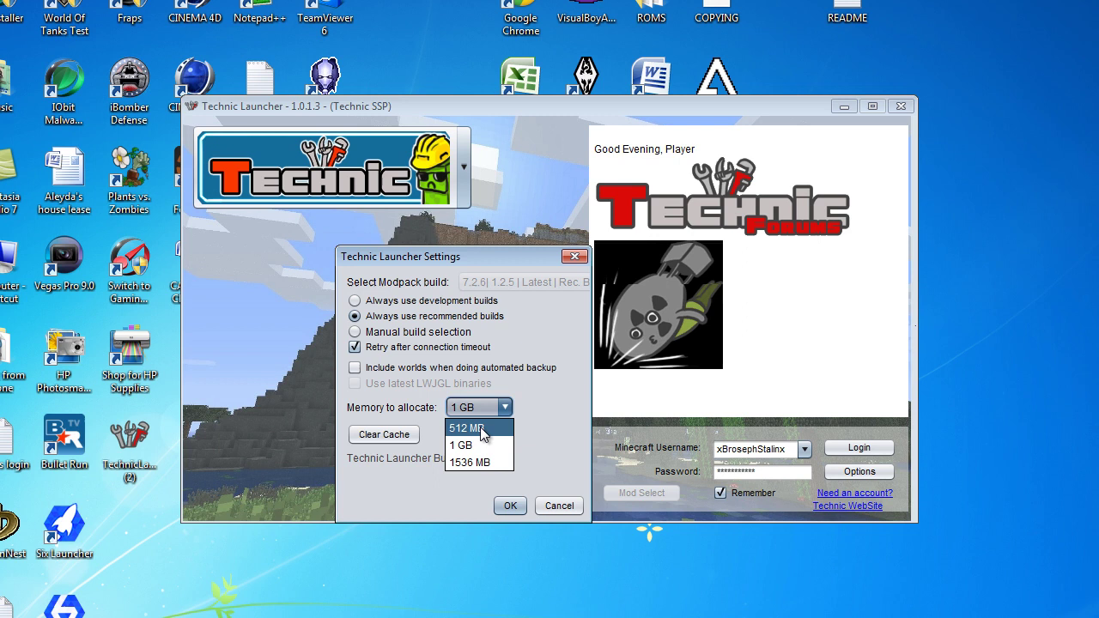
click(477, 448)
click(460, 410)
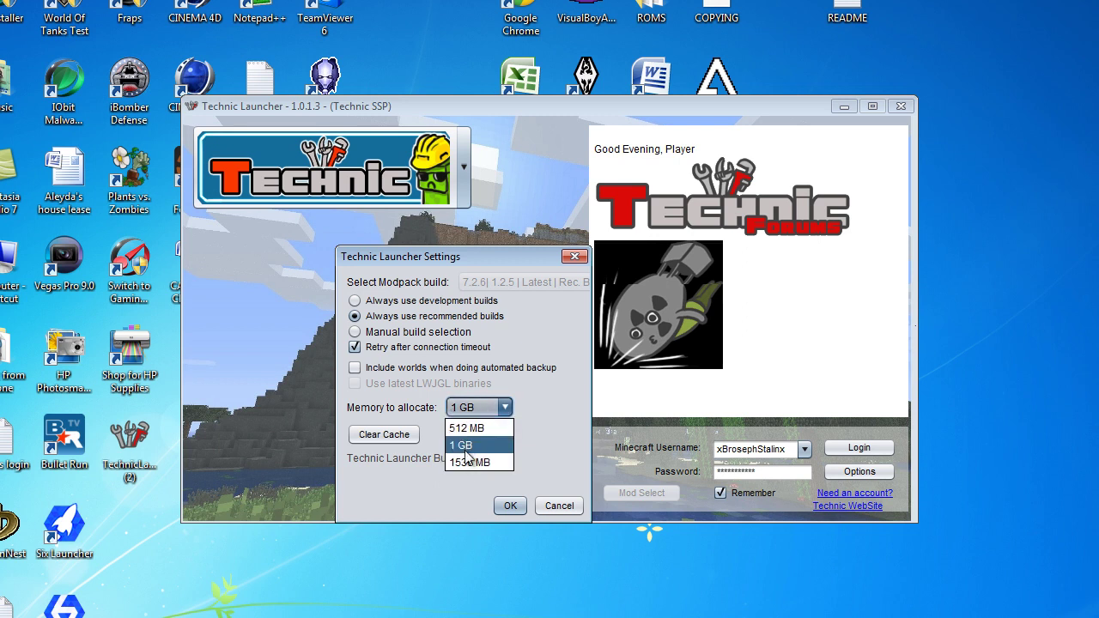
click(424, 482)
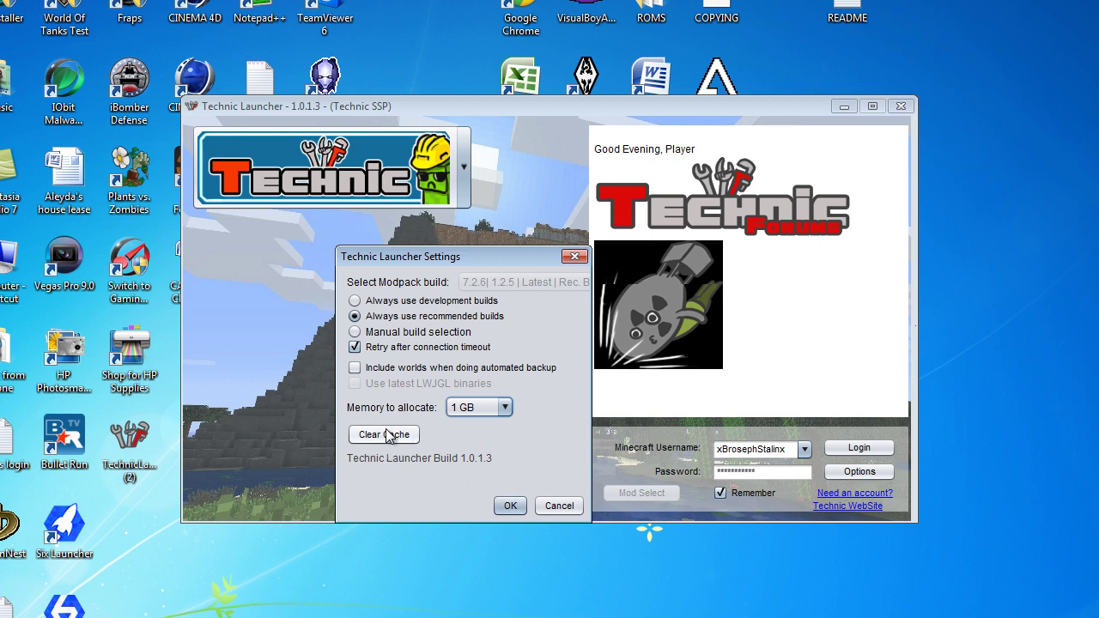
click(510, 506)
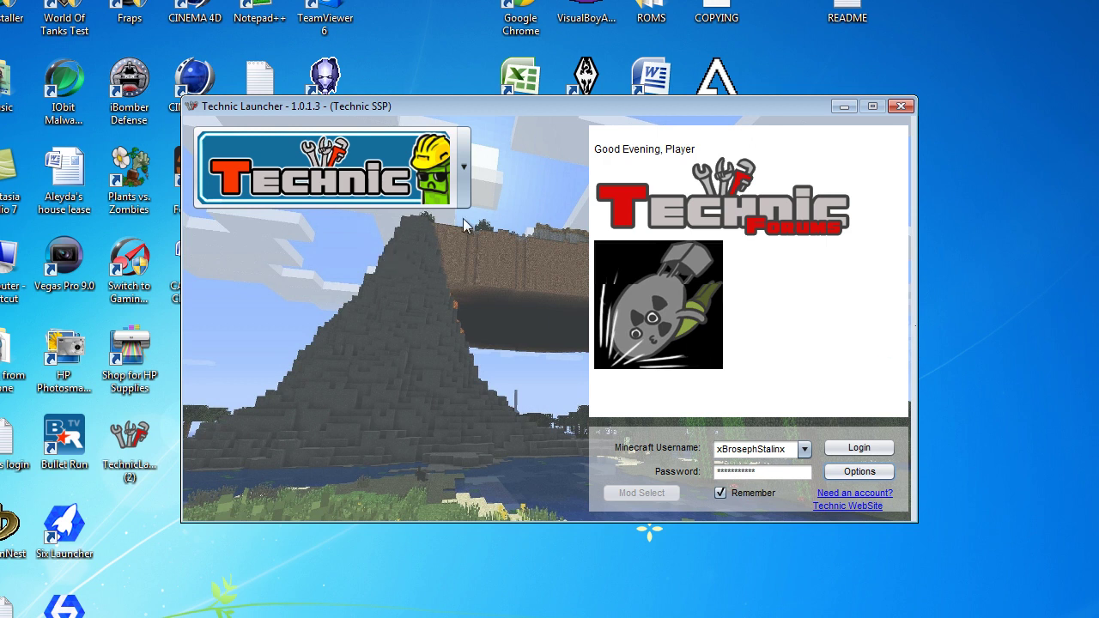
- Log in to start the Technic download, restart the launcher from its Technicmod shortcut and log in again
click(855, 449)
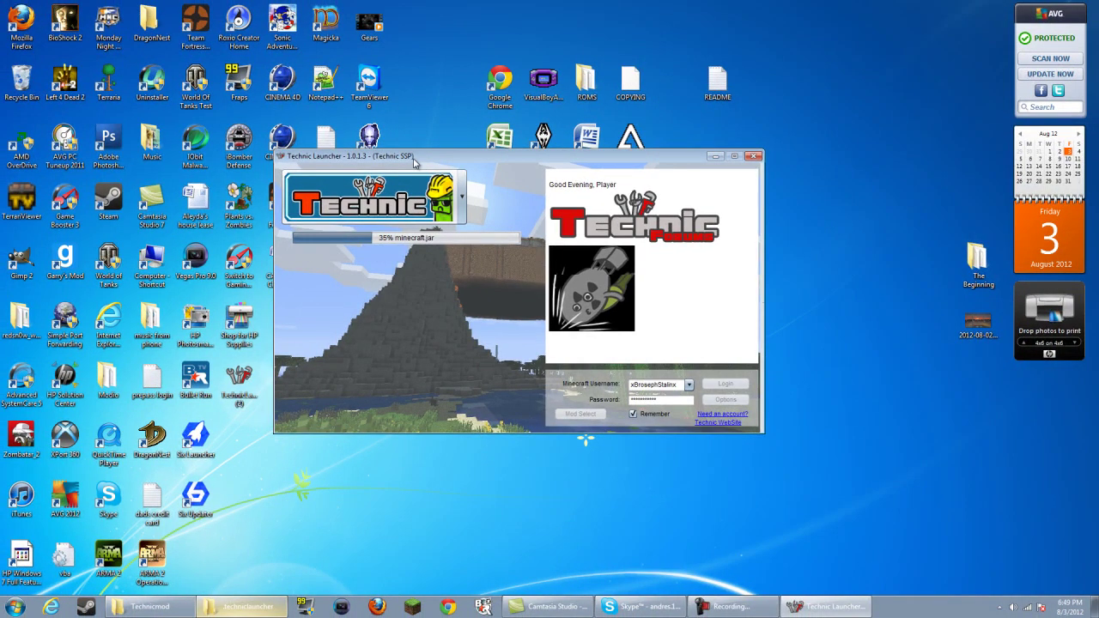
mouse_move(418, 156)
mouse_down()
mouse_move(466, 243)
mouse_move(429, 282)
mouse_move(440, 226)
mouse_move(415, 155)
mouse_up()
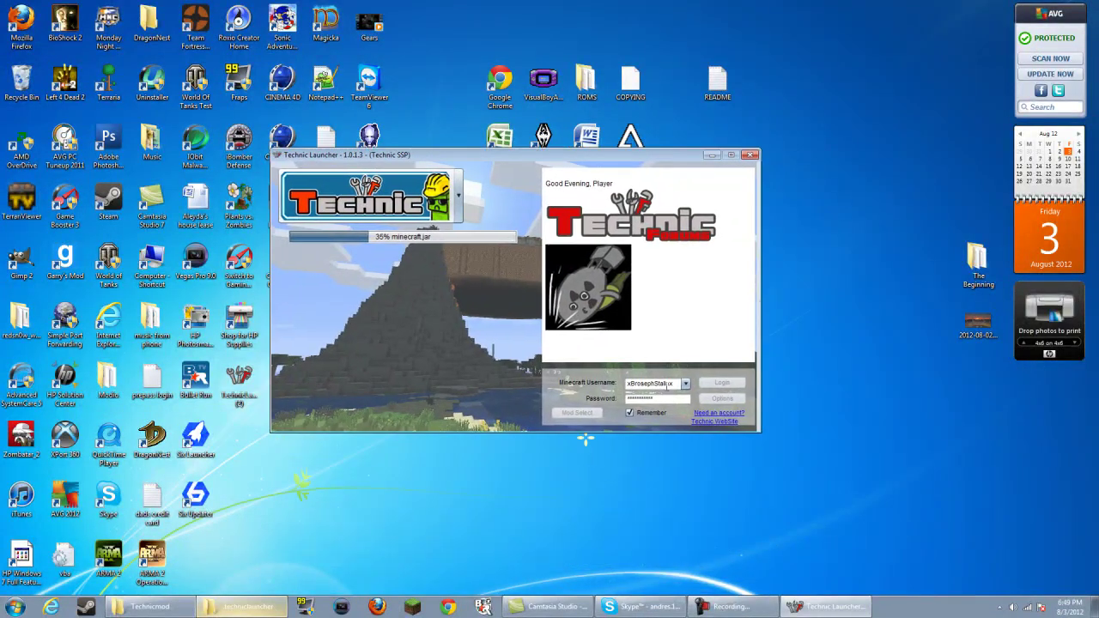
click(750, 156)
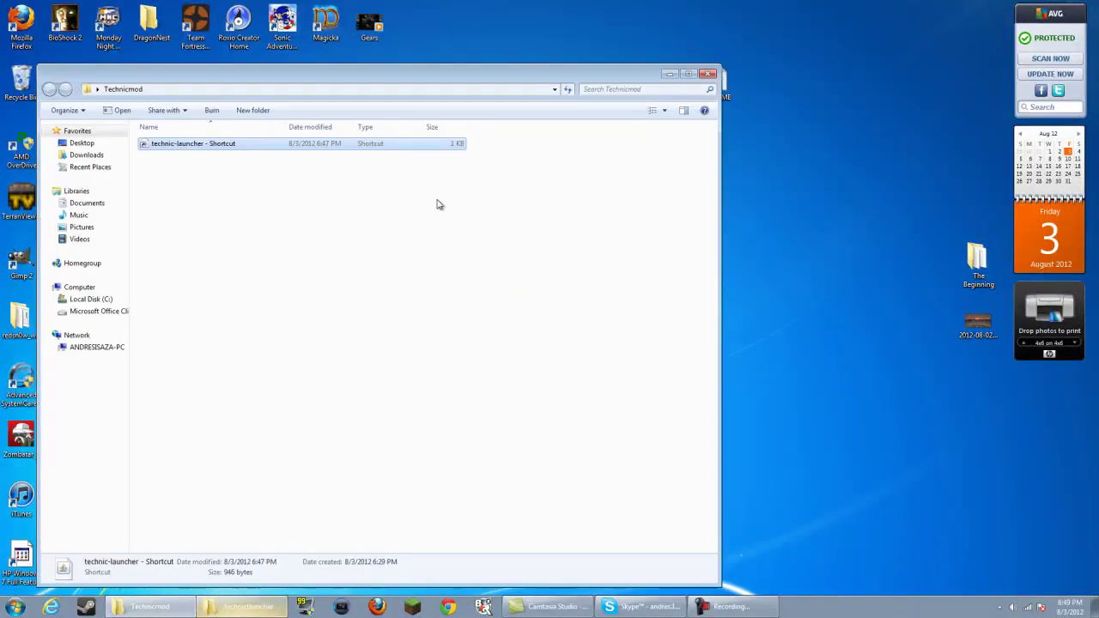
double_click(169, 145)
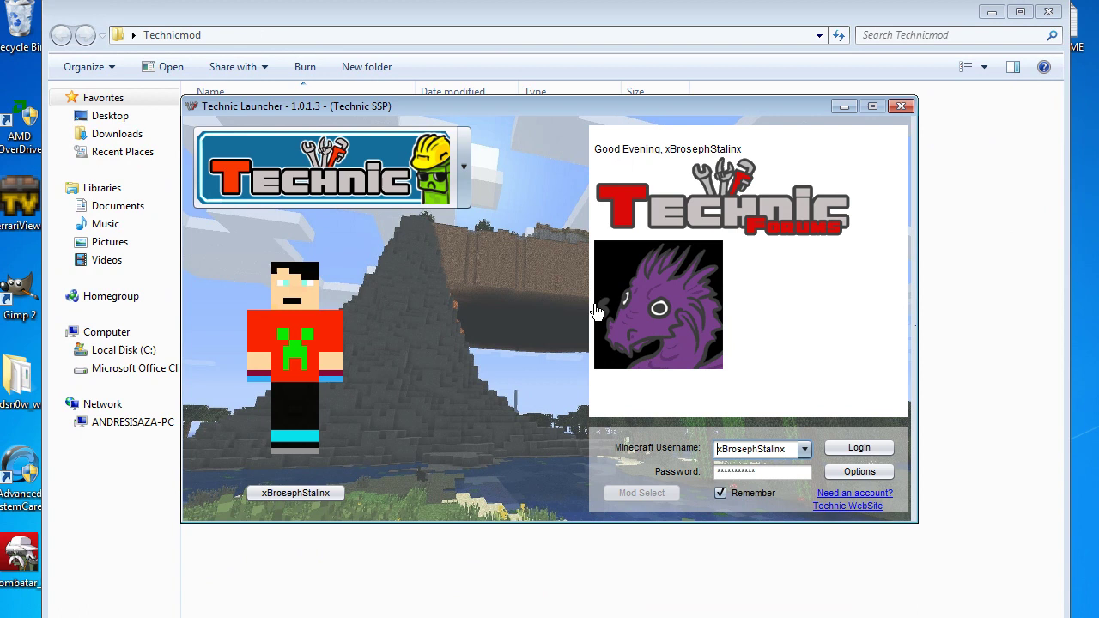
click(873, 450)
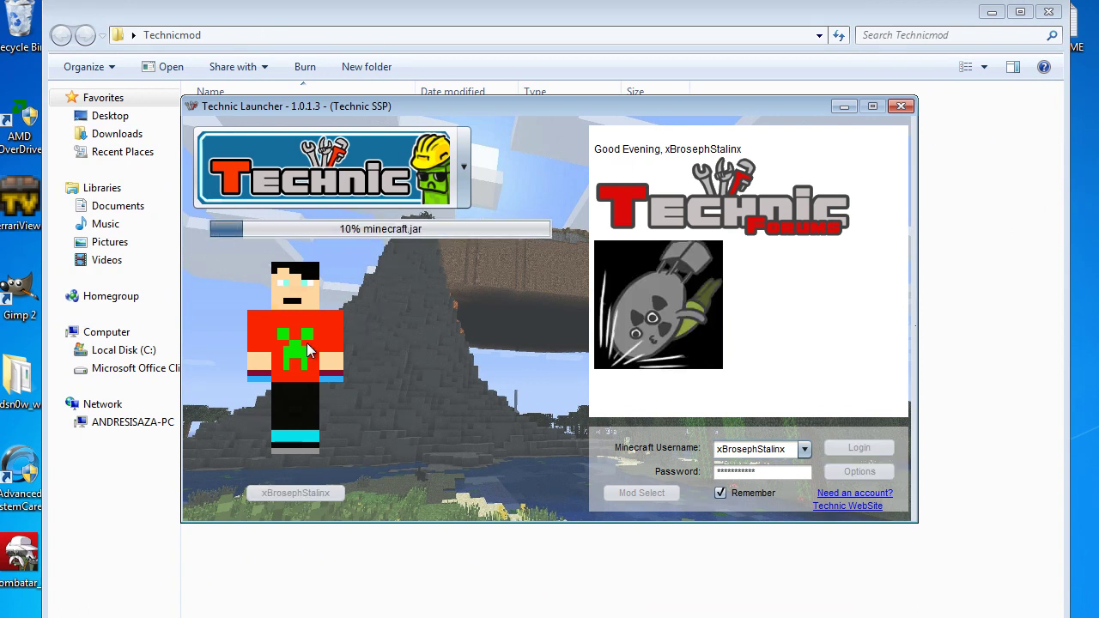
- Close and reopen the Technic Launcher twice using its shortcut in the Technicmod folder
click(901, 106)
double_click(209, 118)
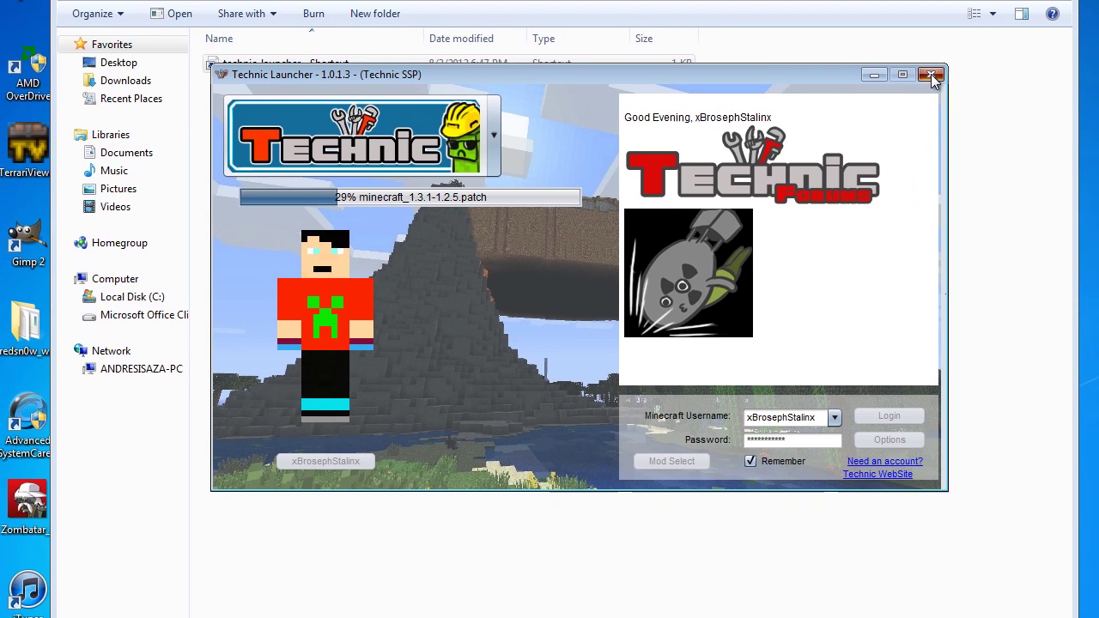
click(922, 127)
double_click(296, 55)
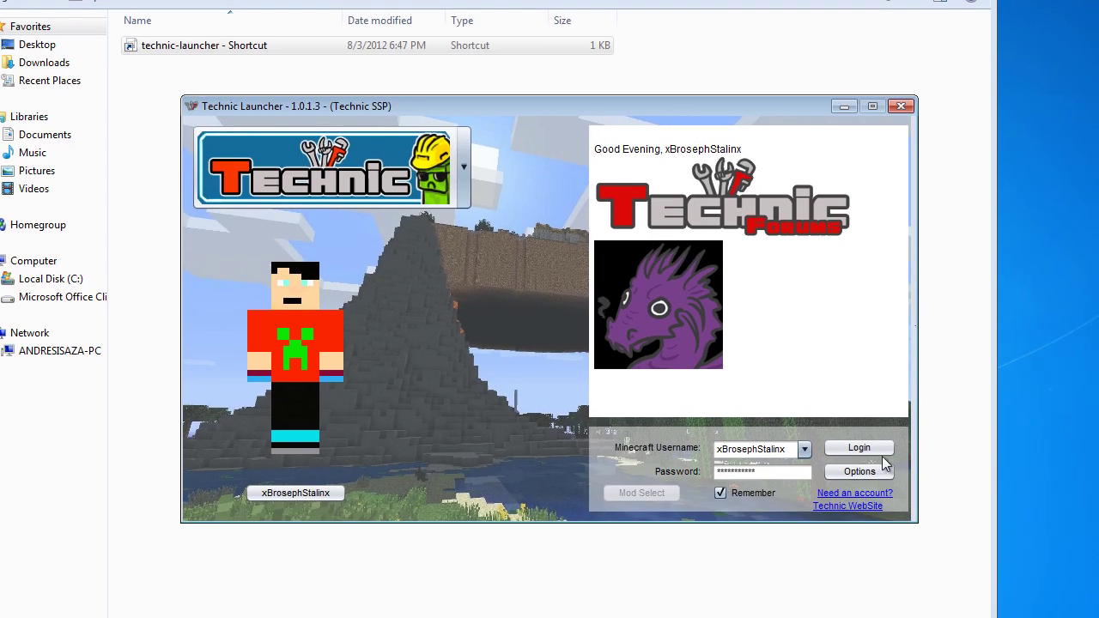
- Launch Technic SSP from the launcher, then maximize the game window and restore it to its smaller size
click(880, 474)
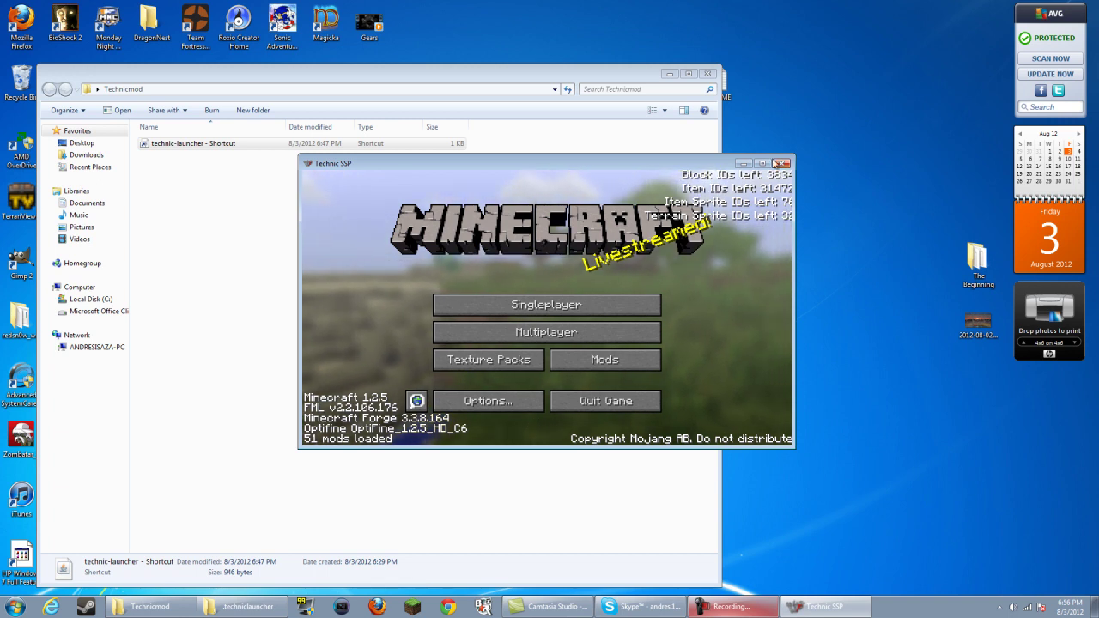
click(762, 163)
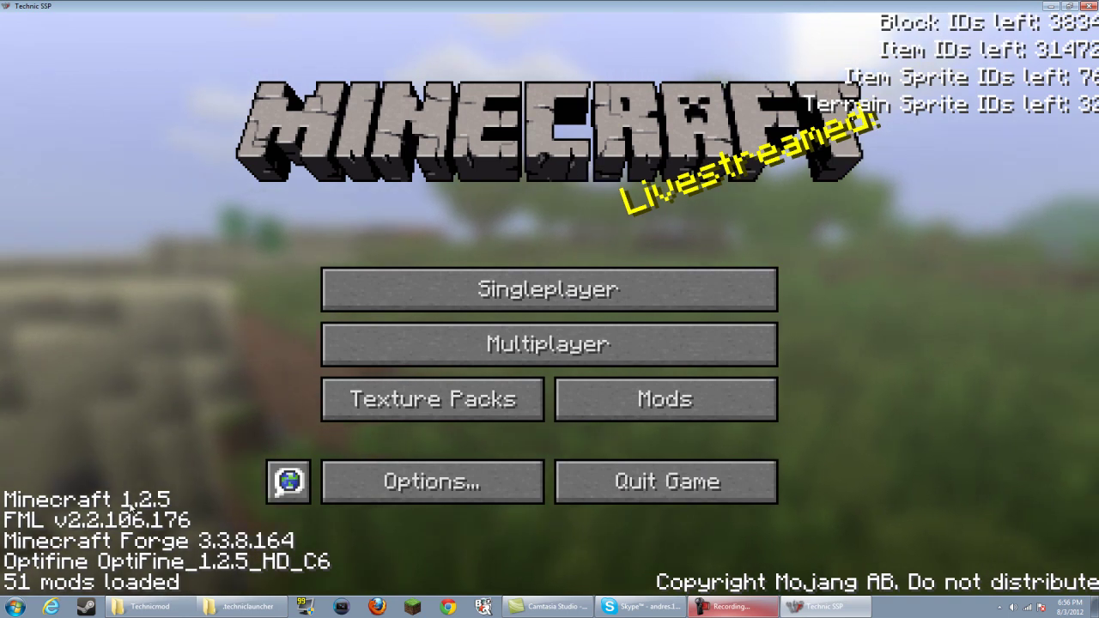
key(super+Down)
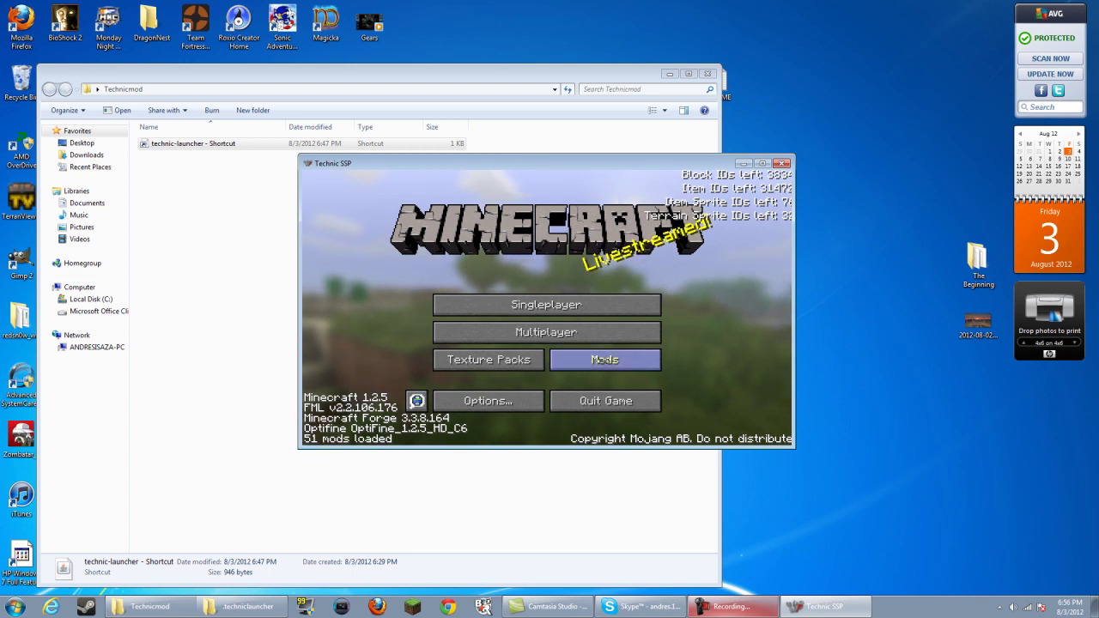
- Browse the list of loaded mods and return to the Minecraft title screen
click(605, 359)
drag(481, 239, 464, 175)
click(559, 417)
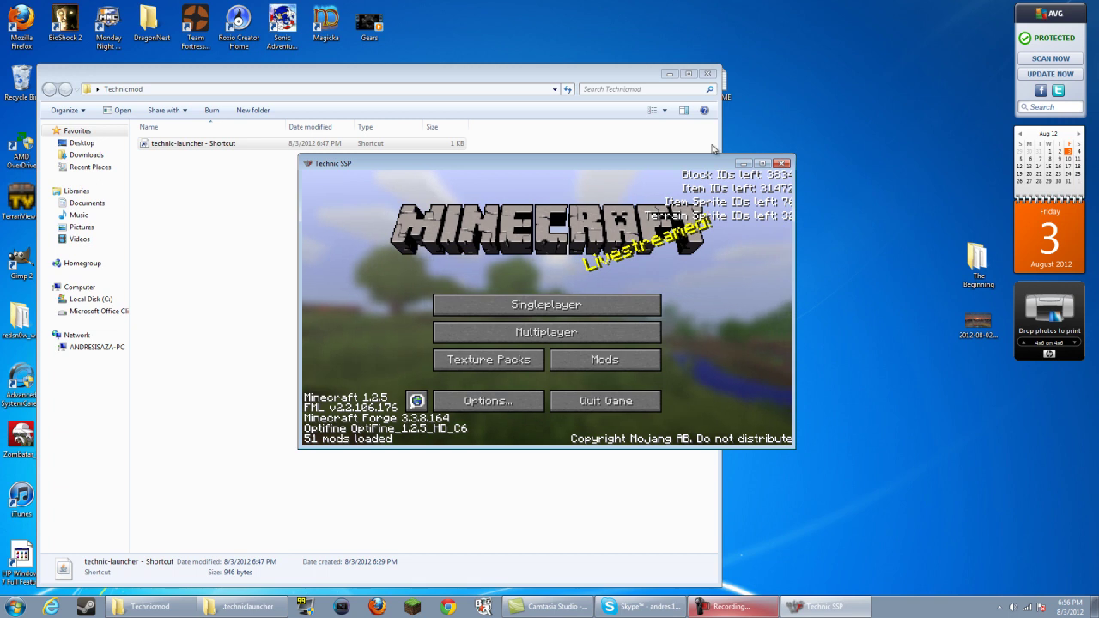
- Check the Singleplayer and Multiplayer screens in turn, returning to the title screen each time
click(547, 307)
click(611, 419)
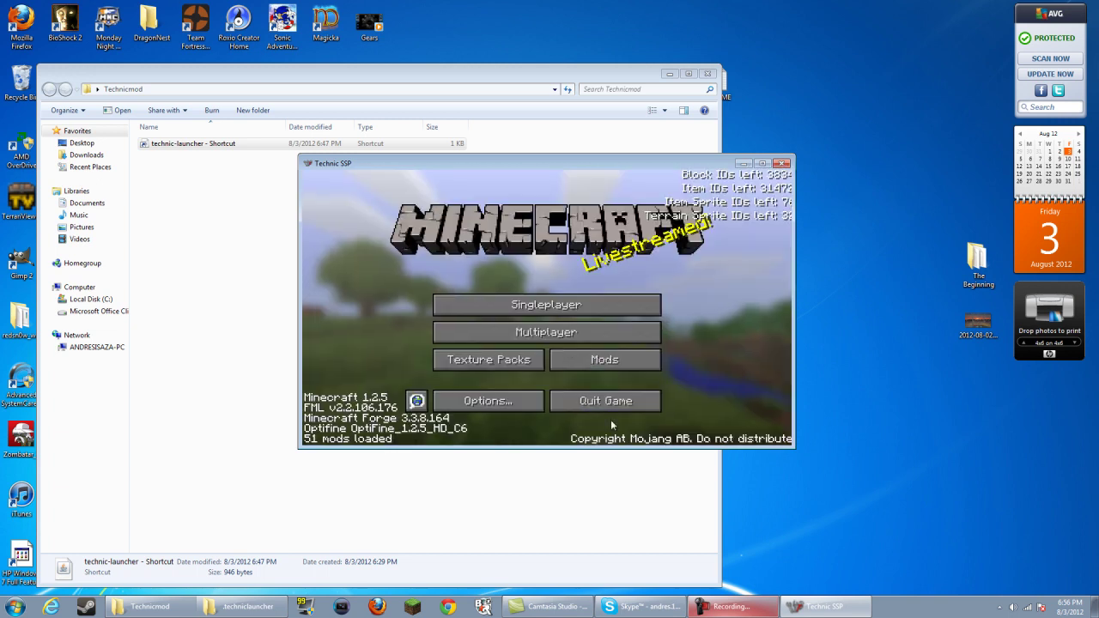
click(546, 332)
click(661, 425)
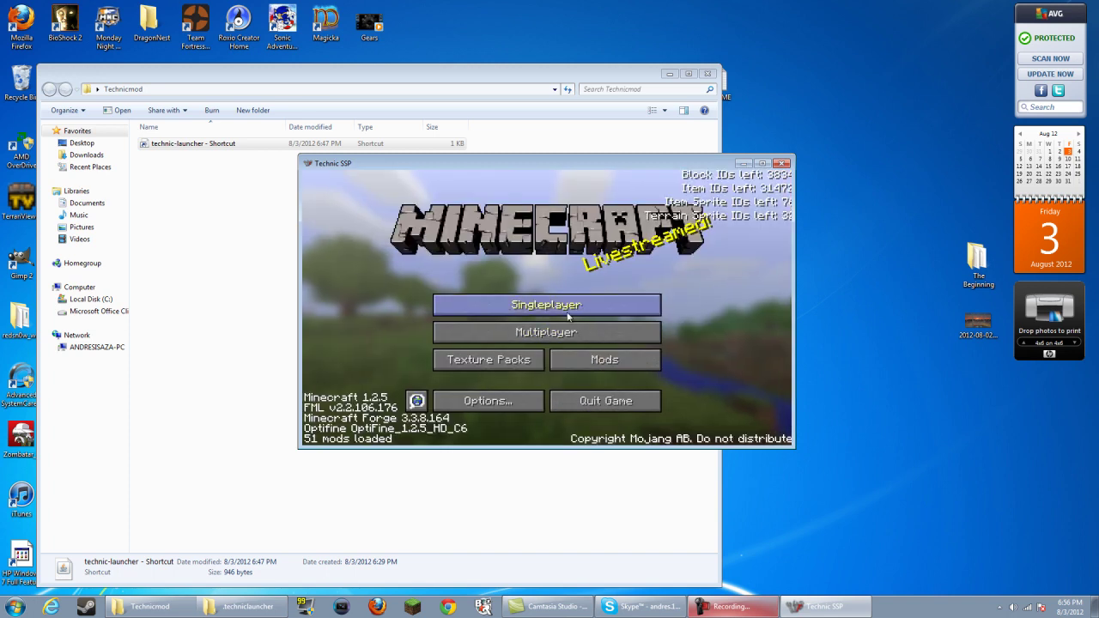
- Create a new singleplayer world named New World in Survival mode
click(518, 310)
click(583, 392)
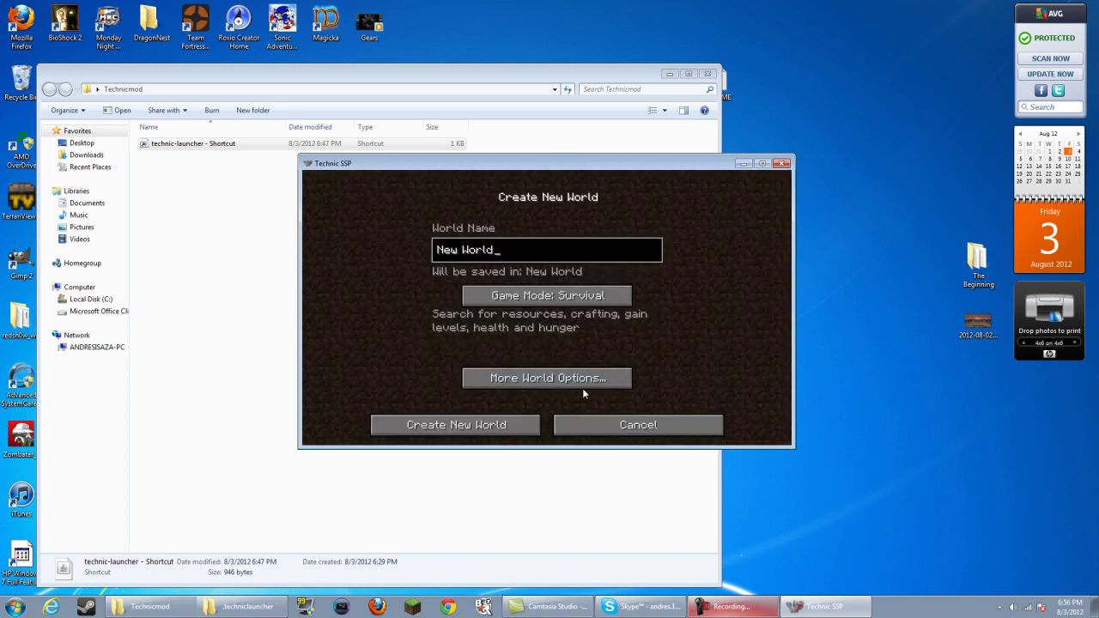
click(514, 426)
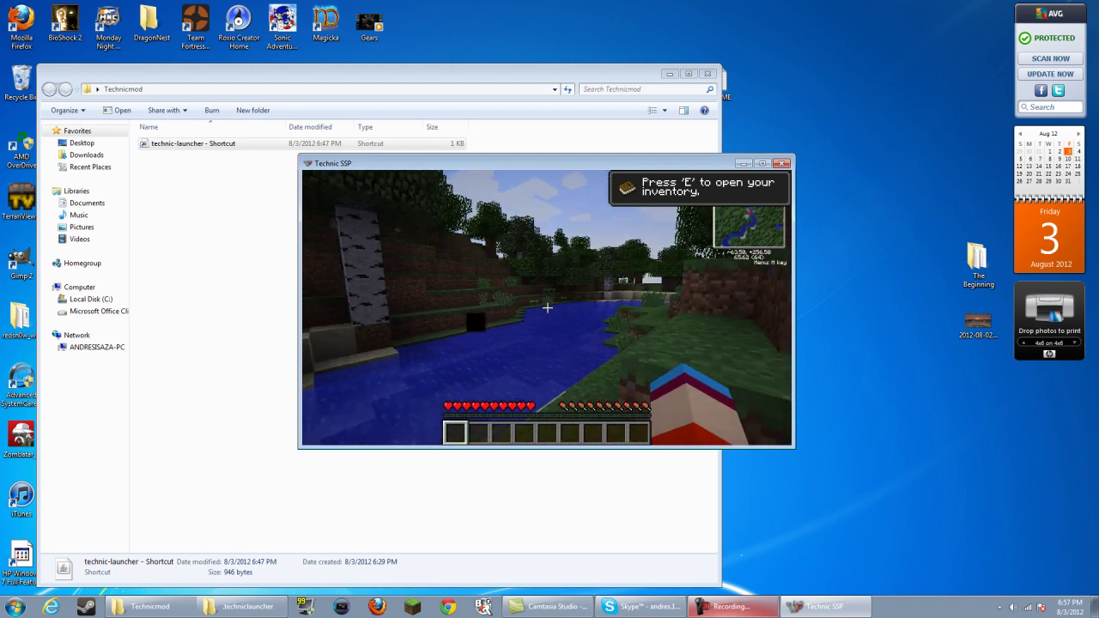
- Turn Magnet Mode on in the inventory and view the NEI Global Options
key(e)
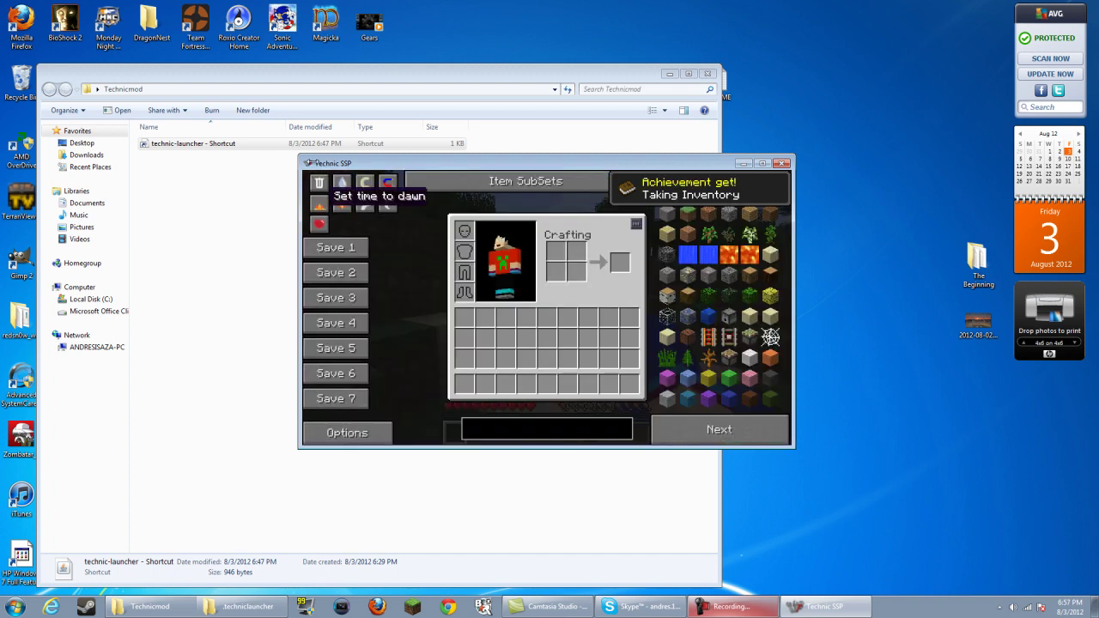
click(387, 190)
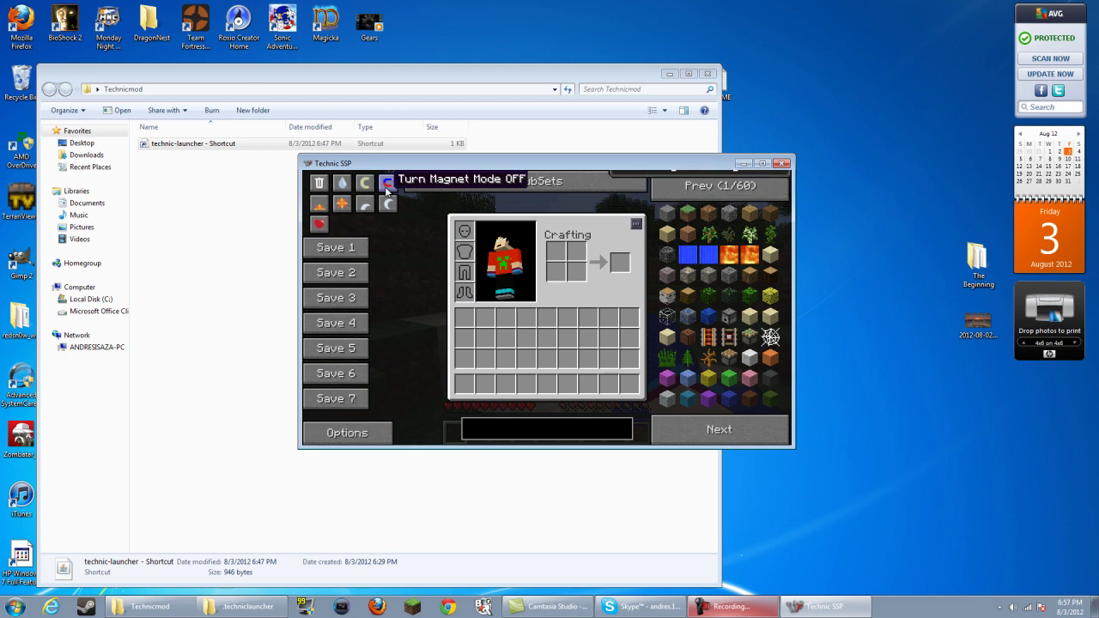
click(356, 429)
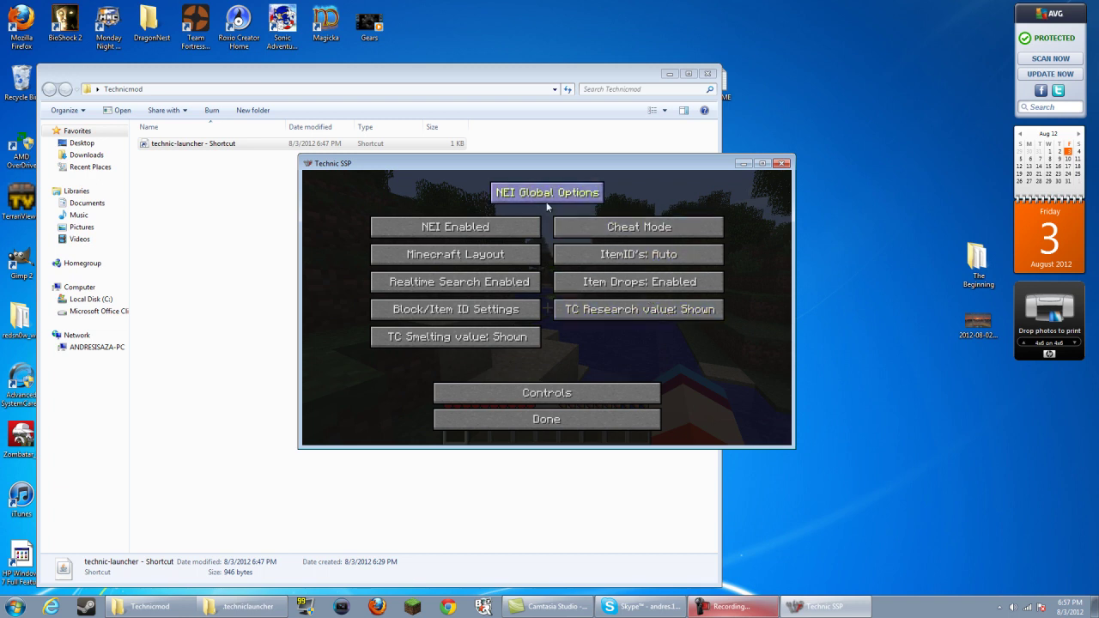
click(567, 420)
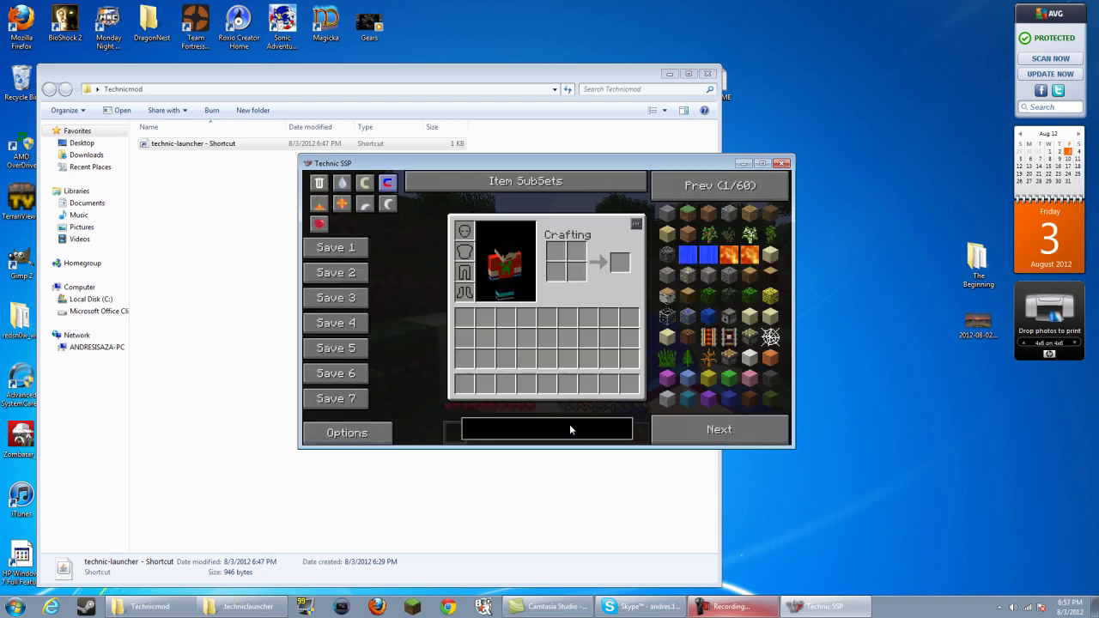
- Look at the second page of the item list and at the Inventory and chests settings
click(698, 430)
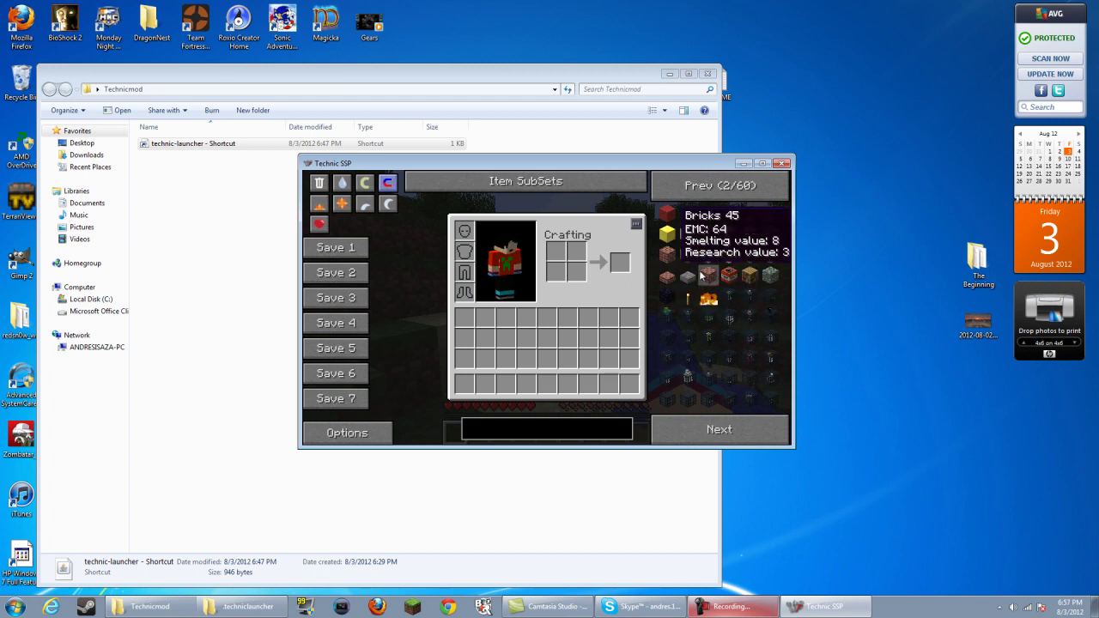
scroll(699, 236, up, 1)
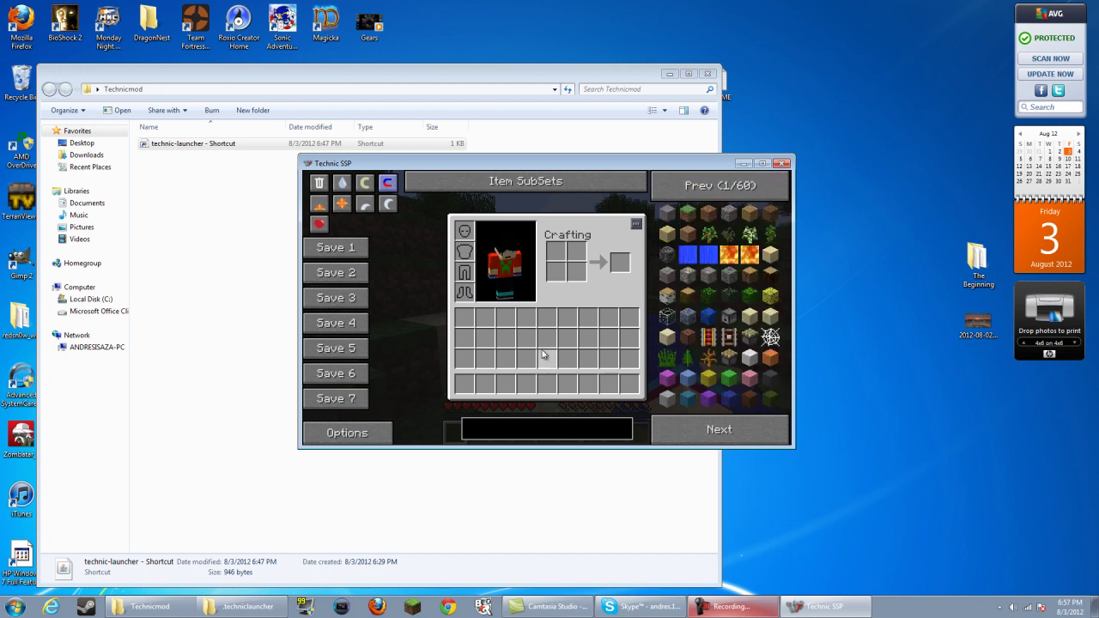
click(636, 224)
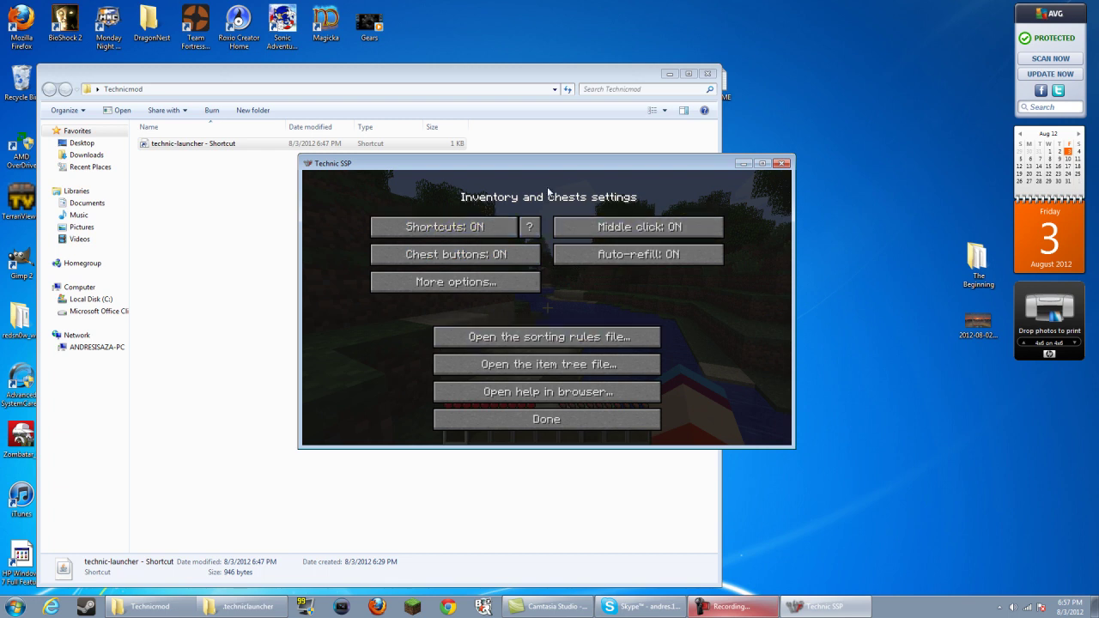
click(559, 418)
- Page through the inventory's item list to page 9 to examine the modpack's items, then close the inventory
click(716, 430)
click(713, 430)
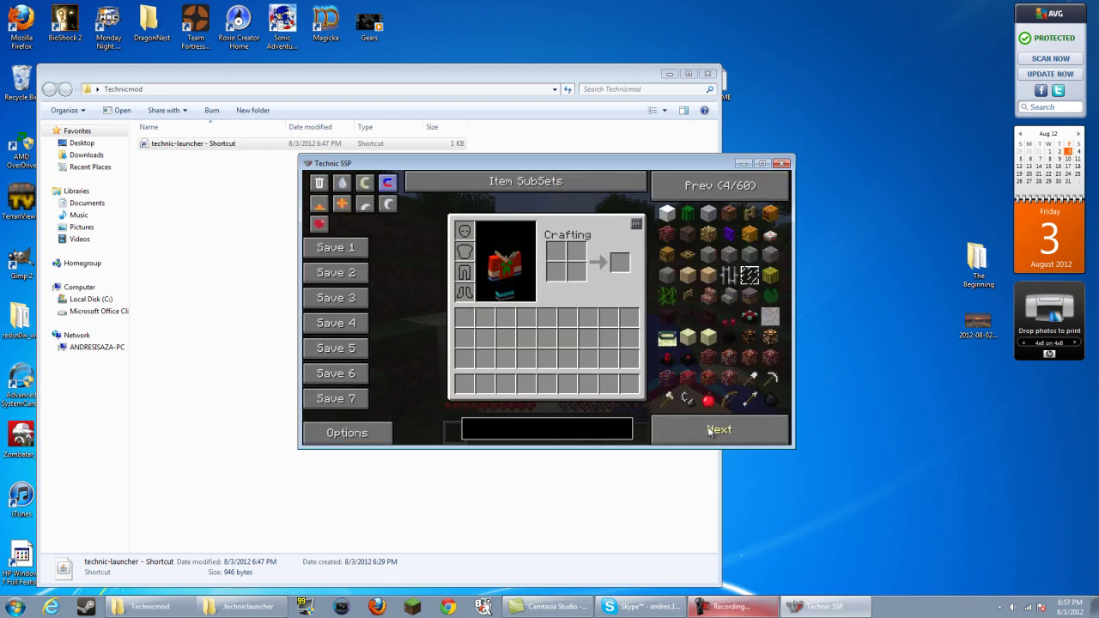
click(707, 430)
click(693, 431)
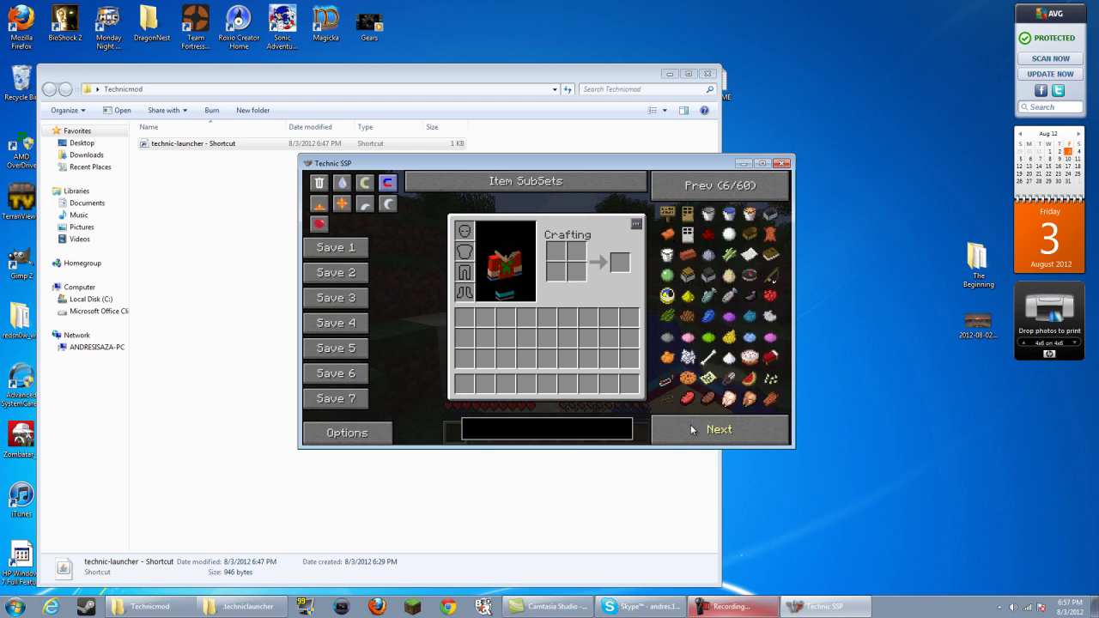
click(692, 429)
click(692, 430)
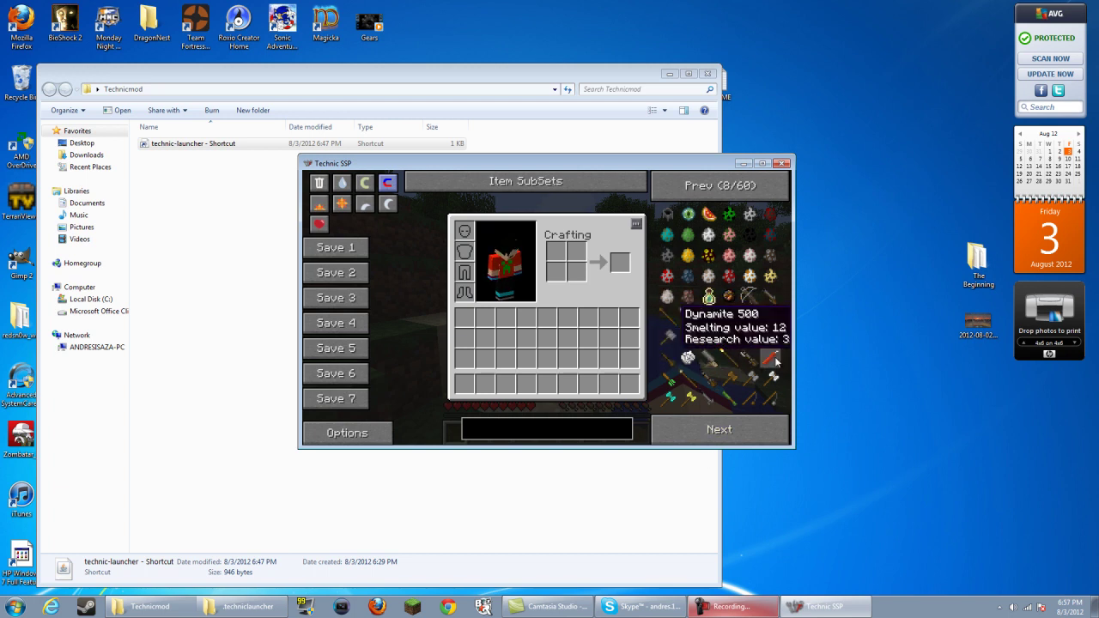
click(732, 434)
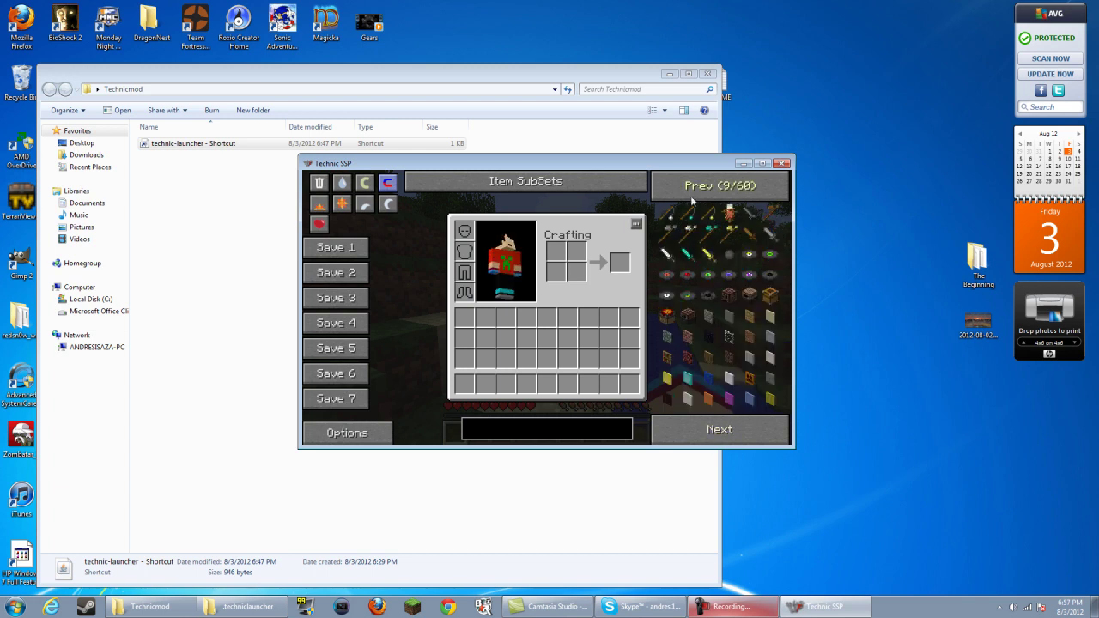
key(e)
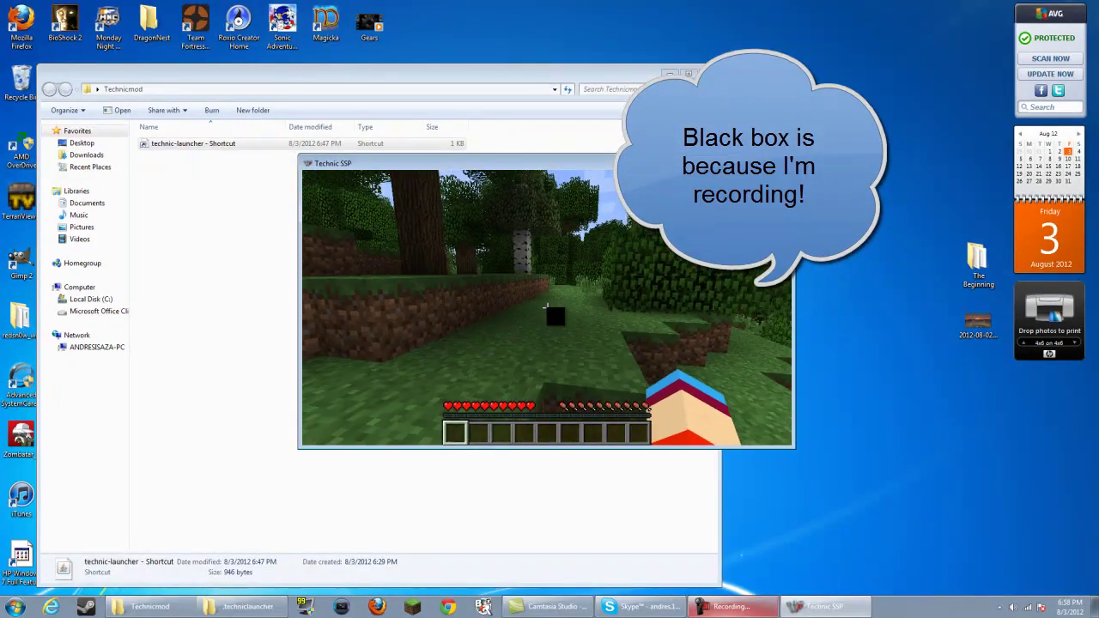
- Break leaf blocks of the forest foliage beside the grassy path
click(545, 307)
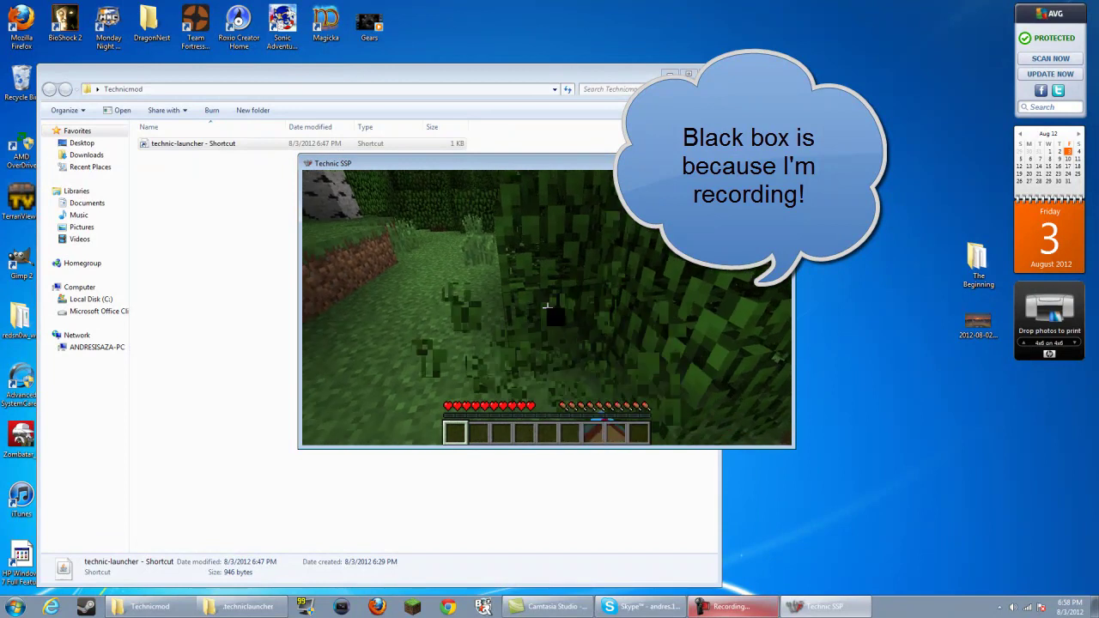
click(546, 307)
click(545, 306)
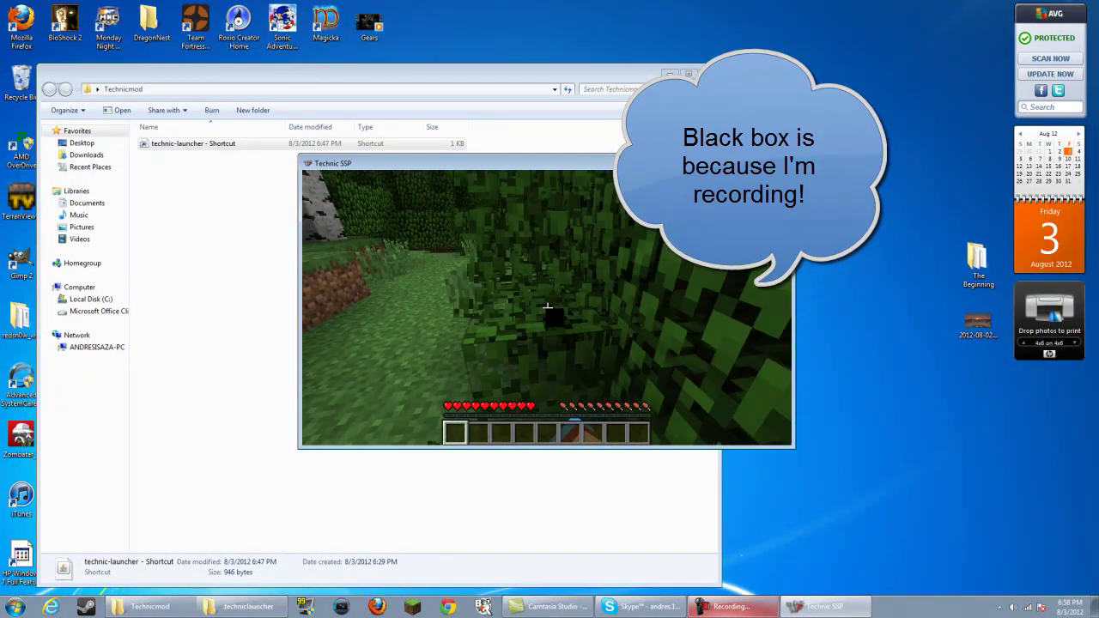
click(545, 307)
- Pause the game to view the Options screen, then resume playing
key(Escape)
click(538, 347)
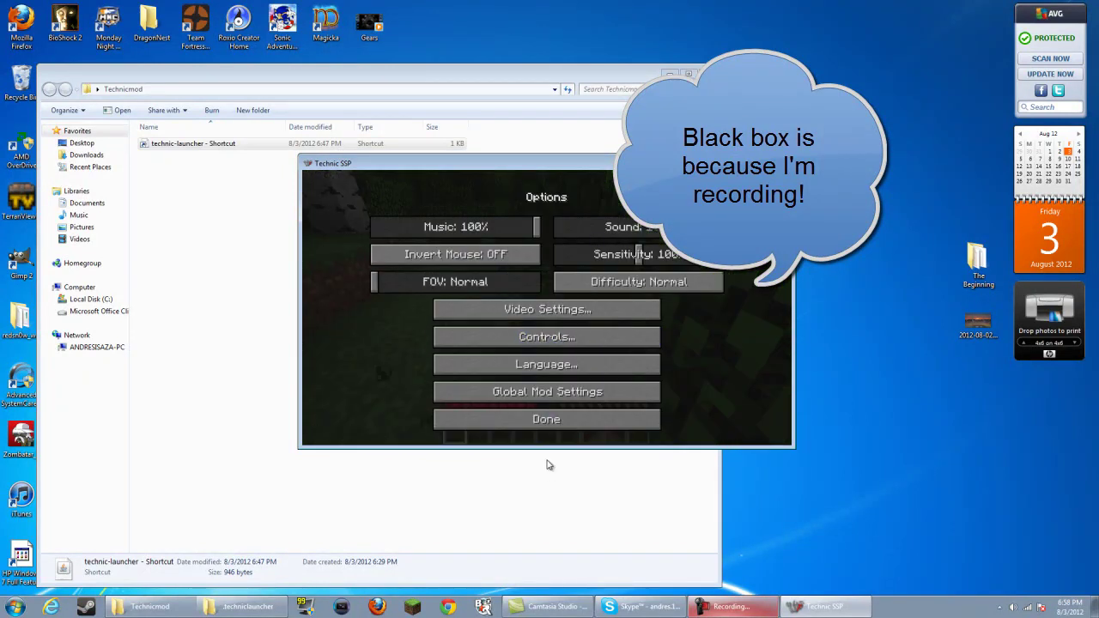
click(533, 420)
click(548, 258)
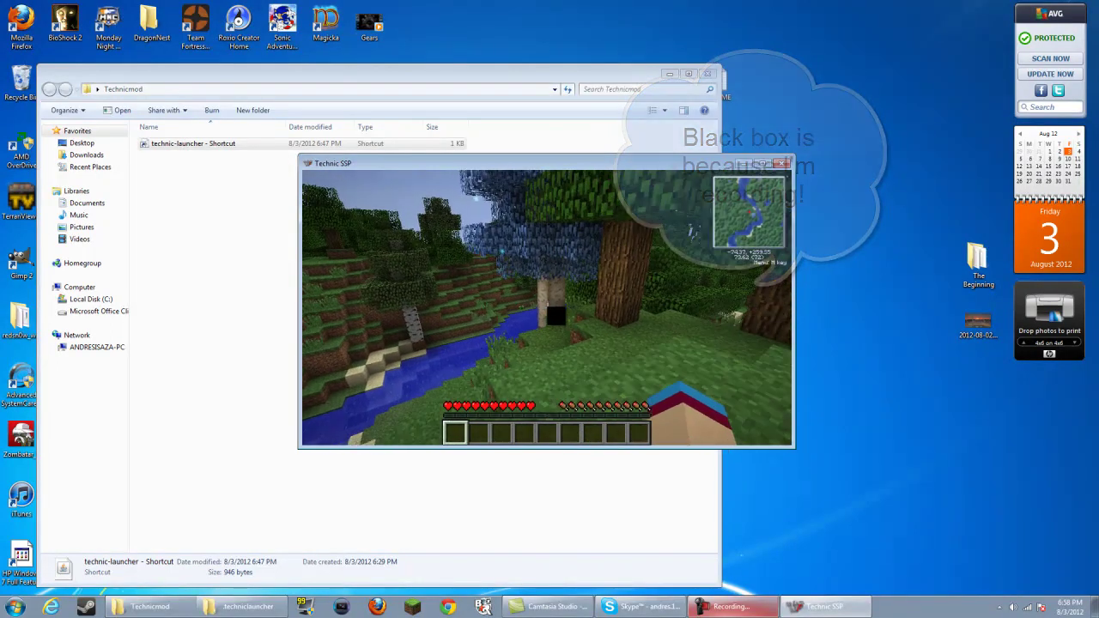
- Harvest Silverwood Logs from the blue-leaved tree by the river and inspect them in the inventory
key(w)
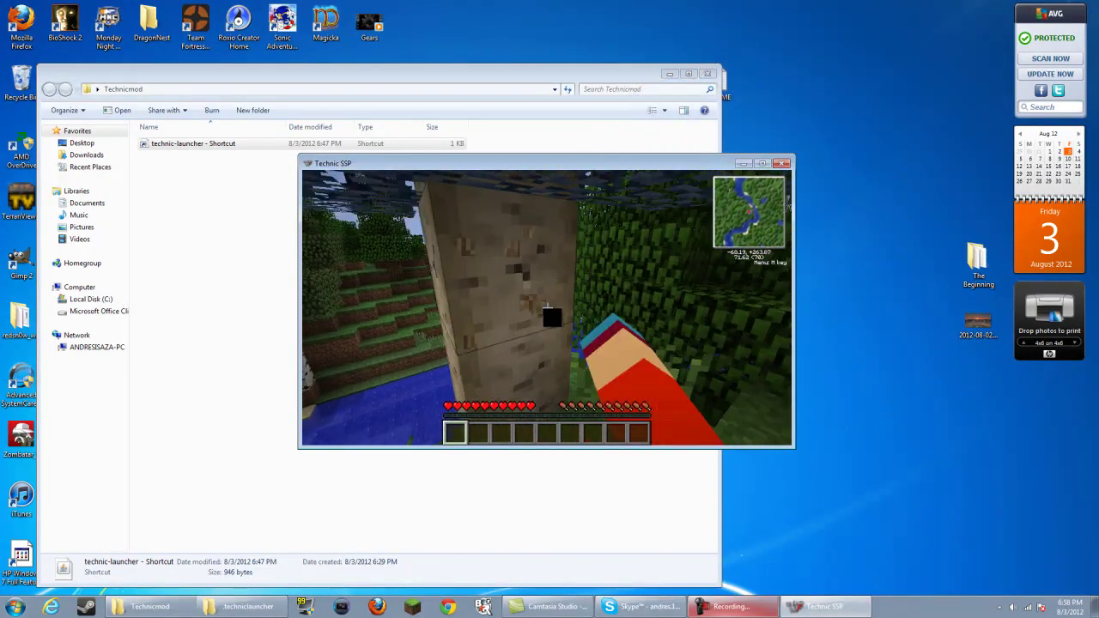
drag(546, 307, 547, 307)
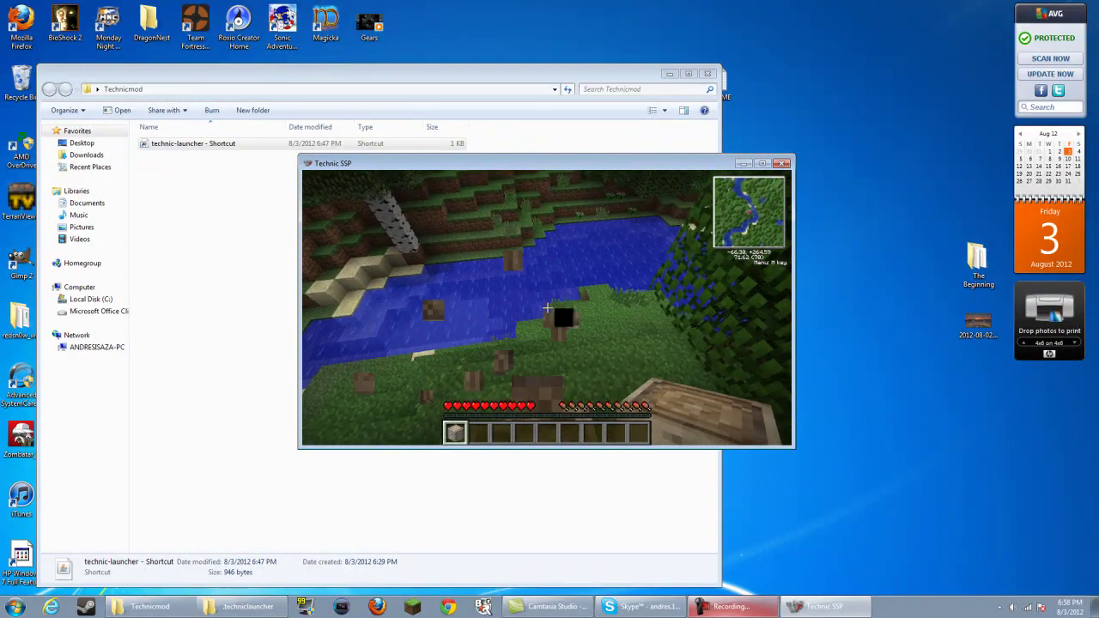
key(e)
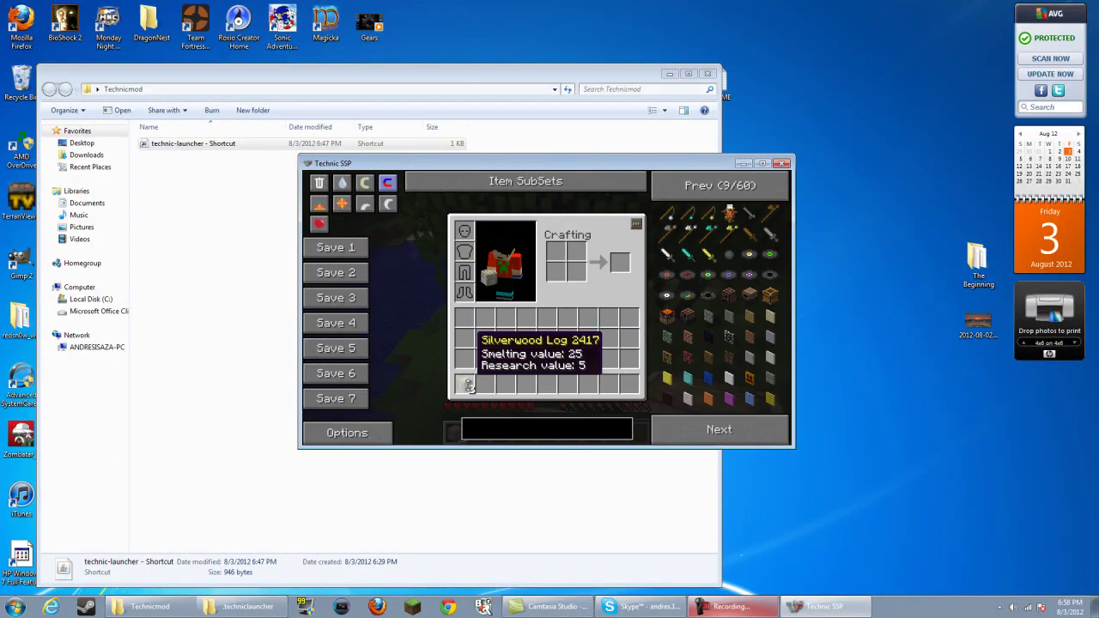
click(468, 386)
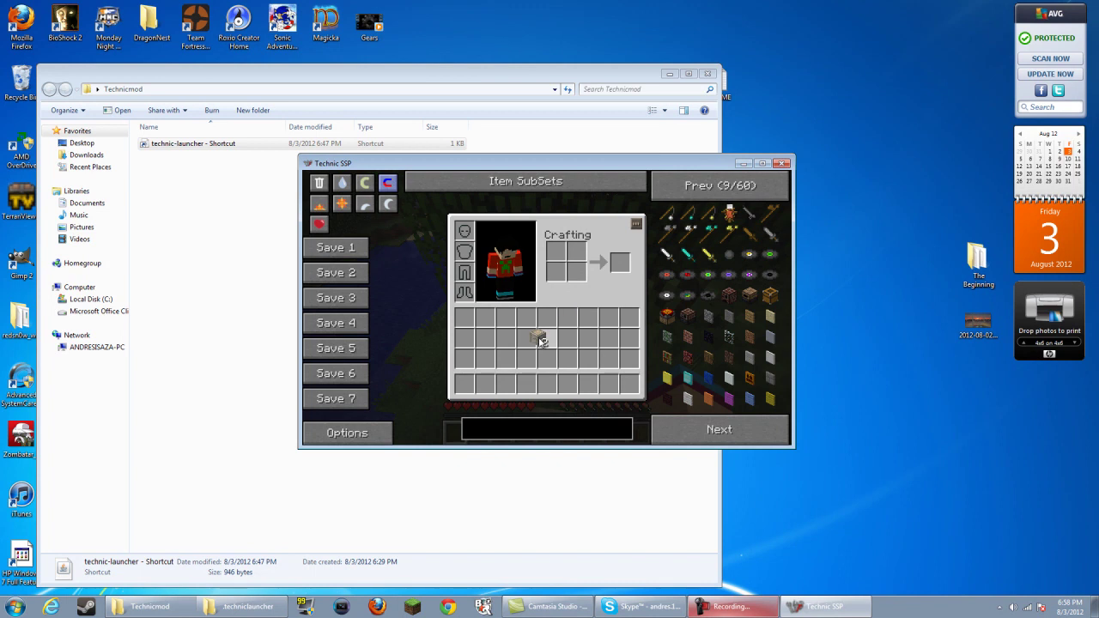
key(e)
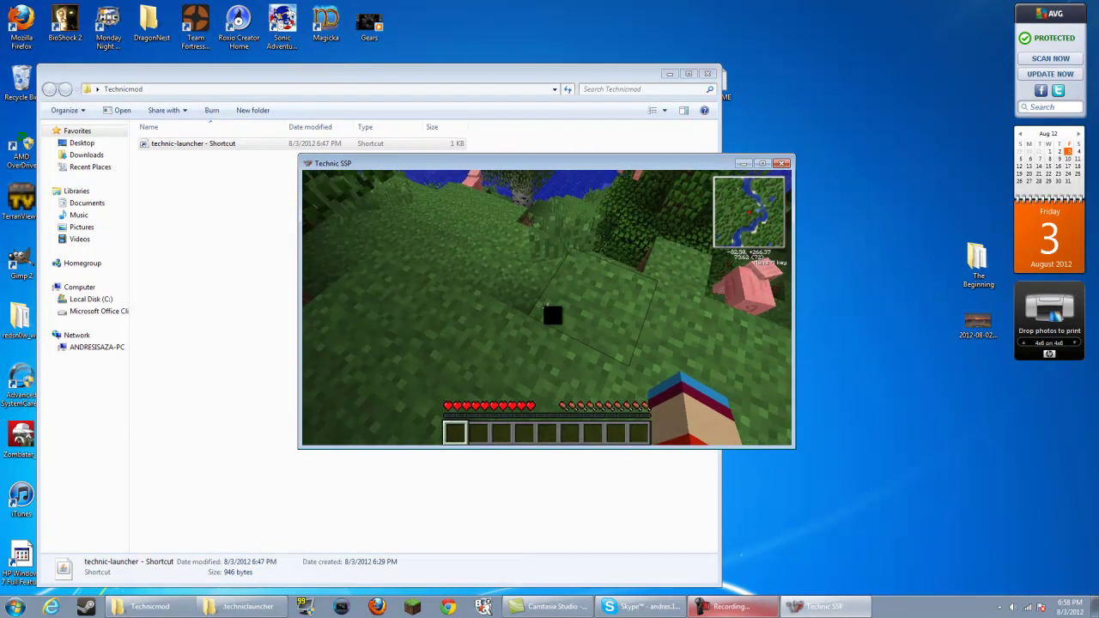
- Explore the forest on foot, collect an item along the way and briefly check the inventory
key(w)
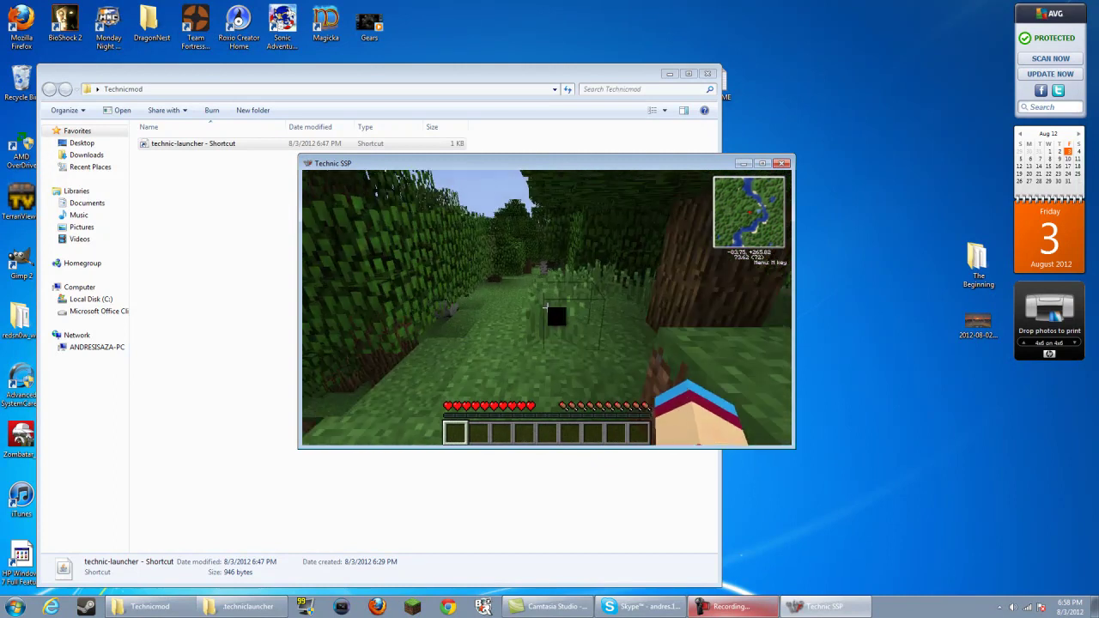
key(w)
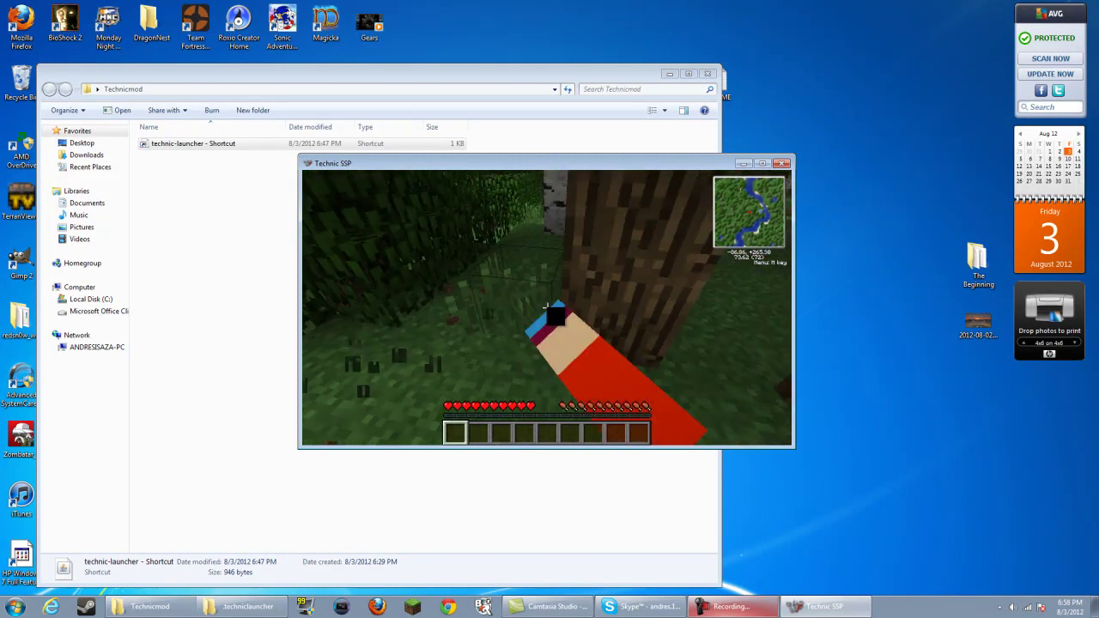
key(w)
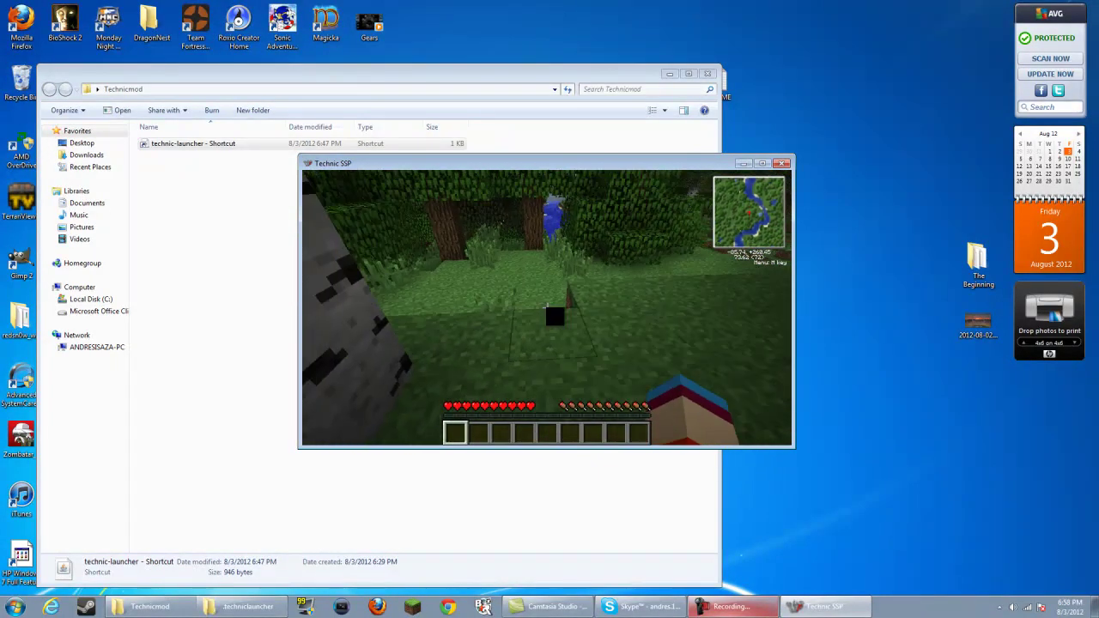
key(w)
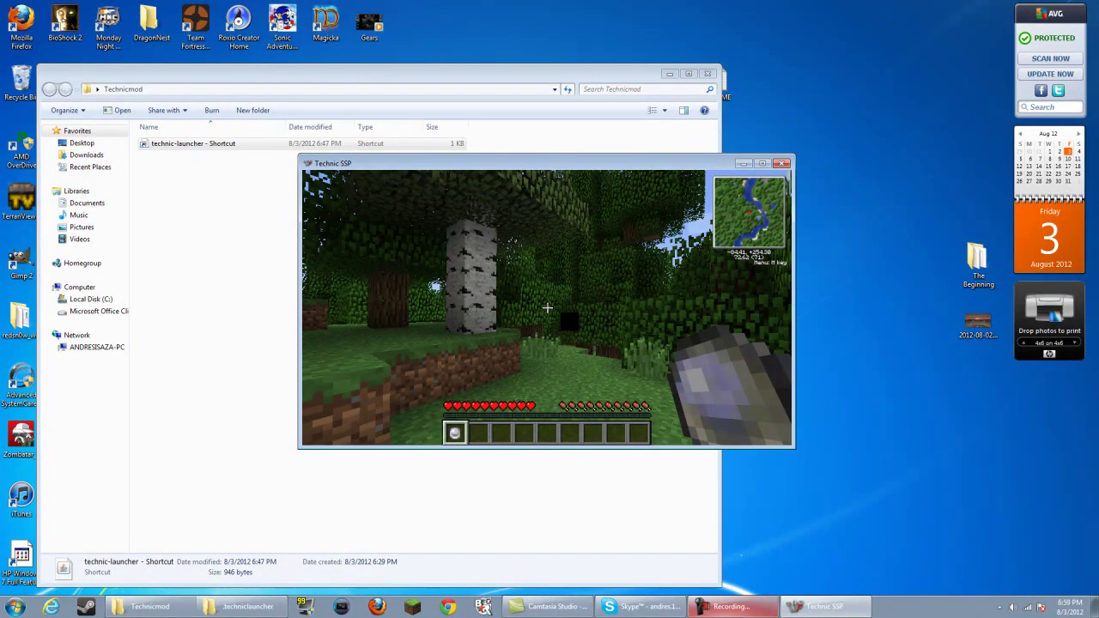
key(e)
key(e)
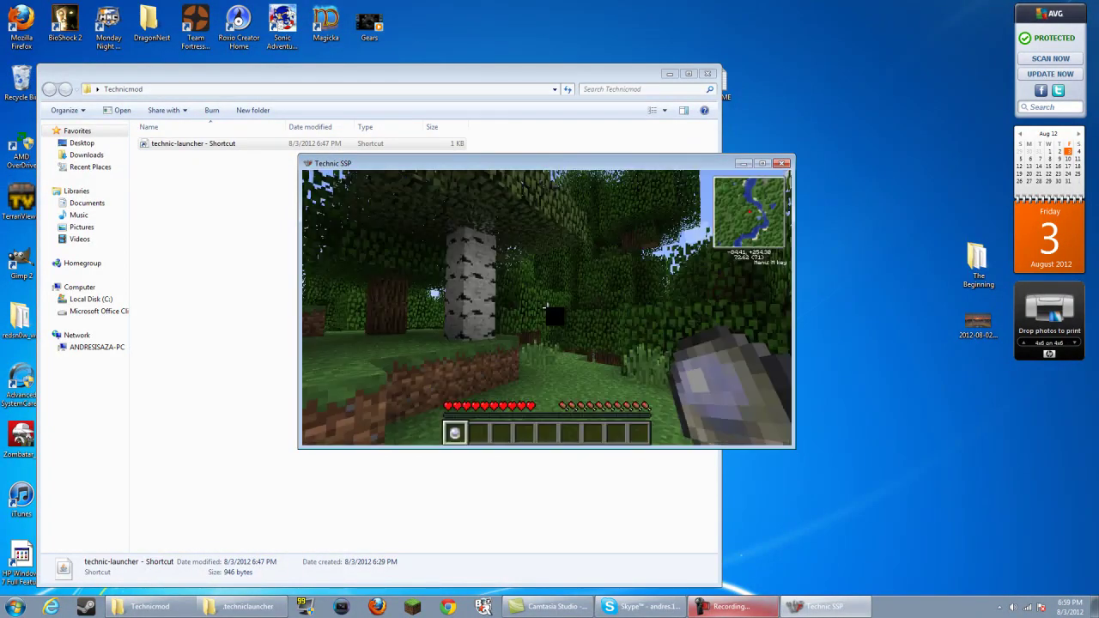
key(w)
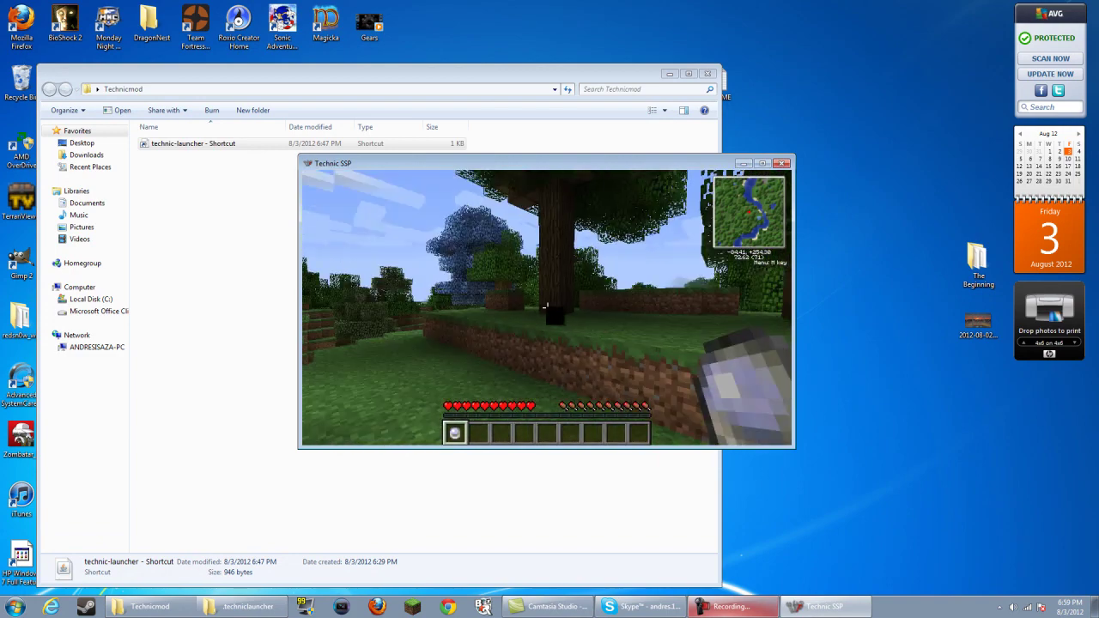
- Switch to the empty second hotbar slot and climb over the leafy treetops to a vantage point overlooking the river
key(2)
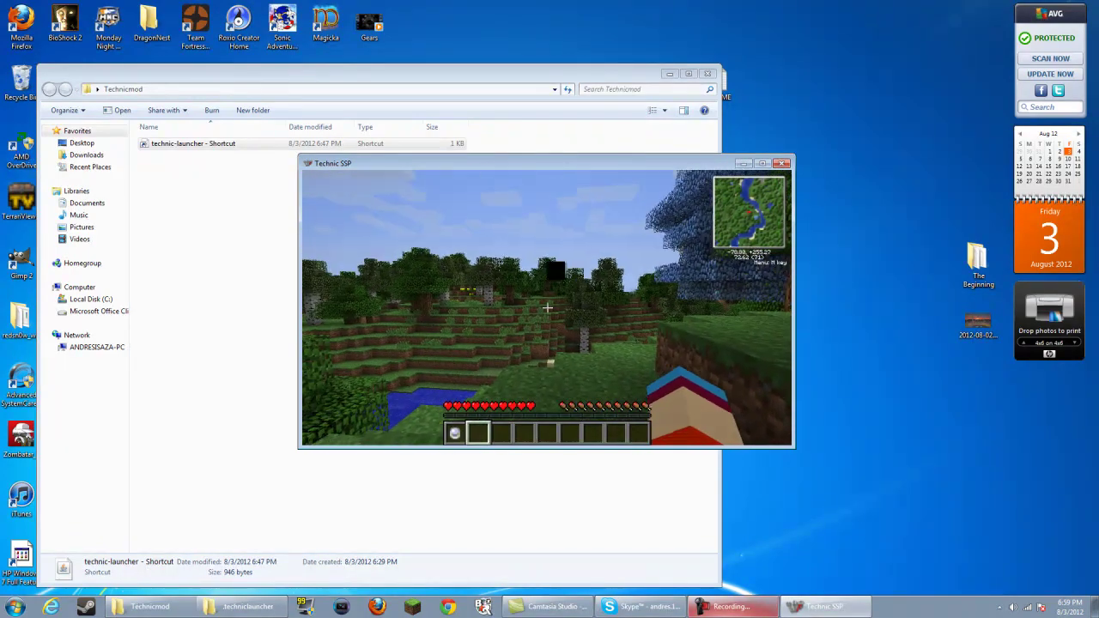
key(w)
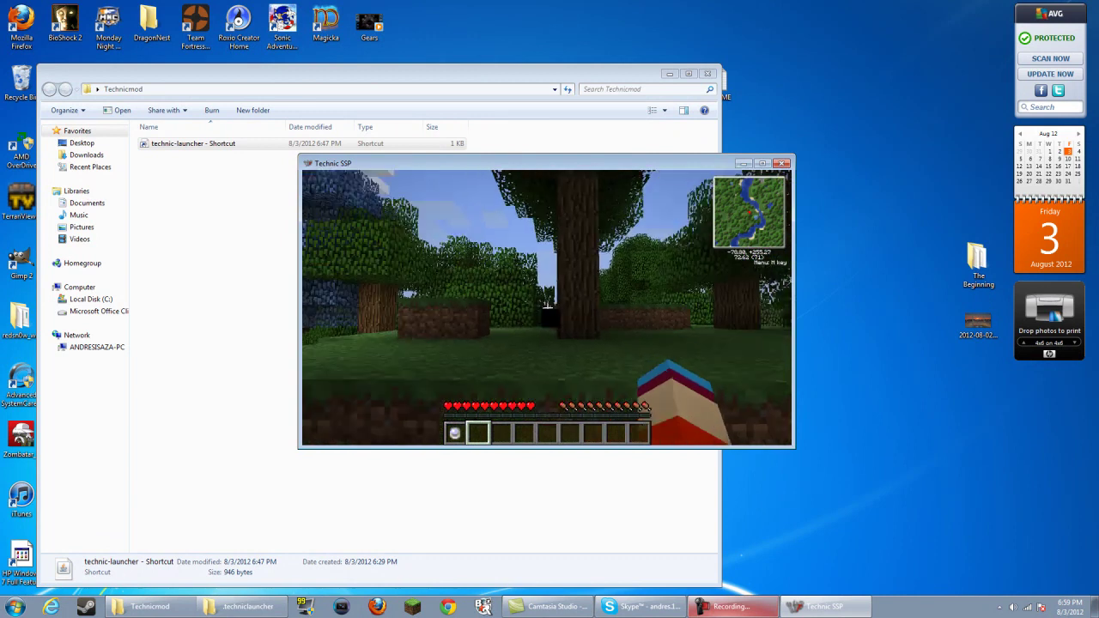
key(w)
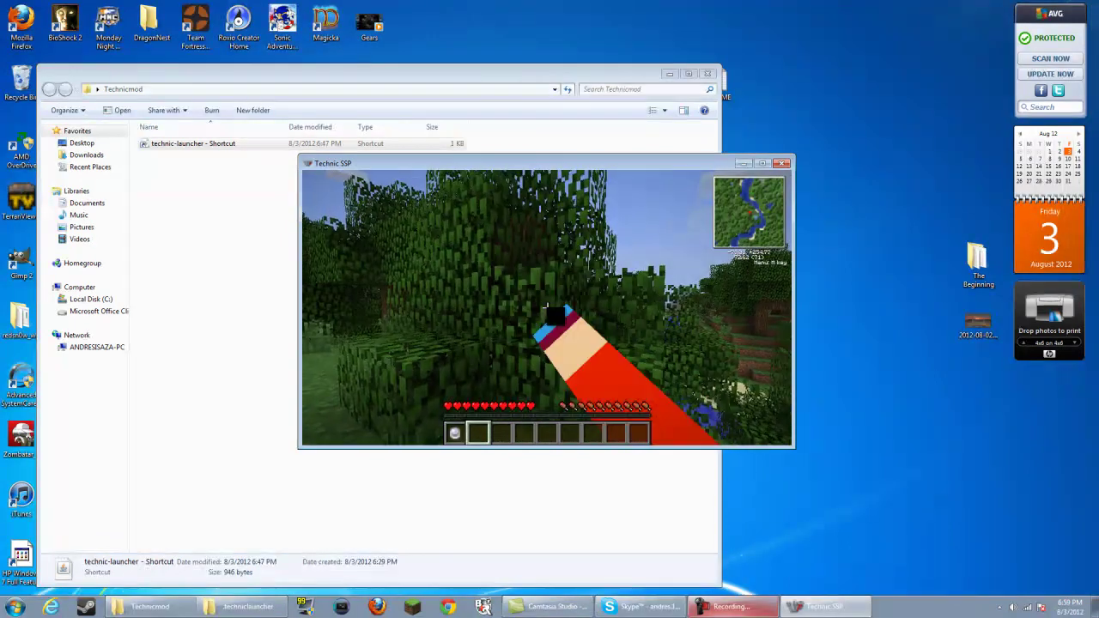
key(w)
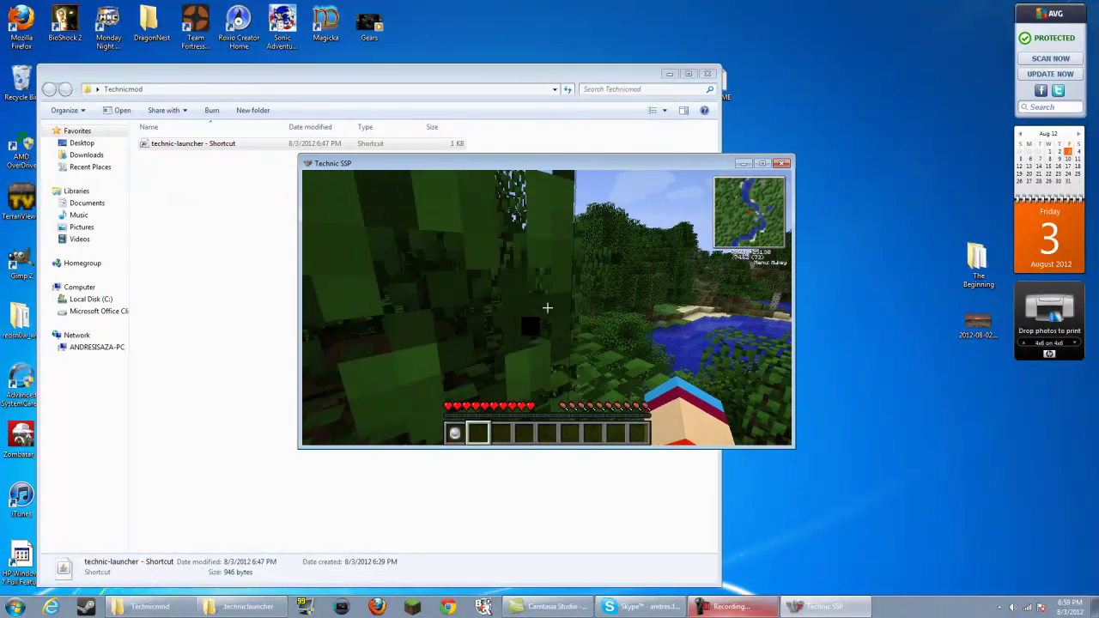
key(w)
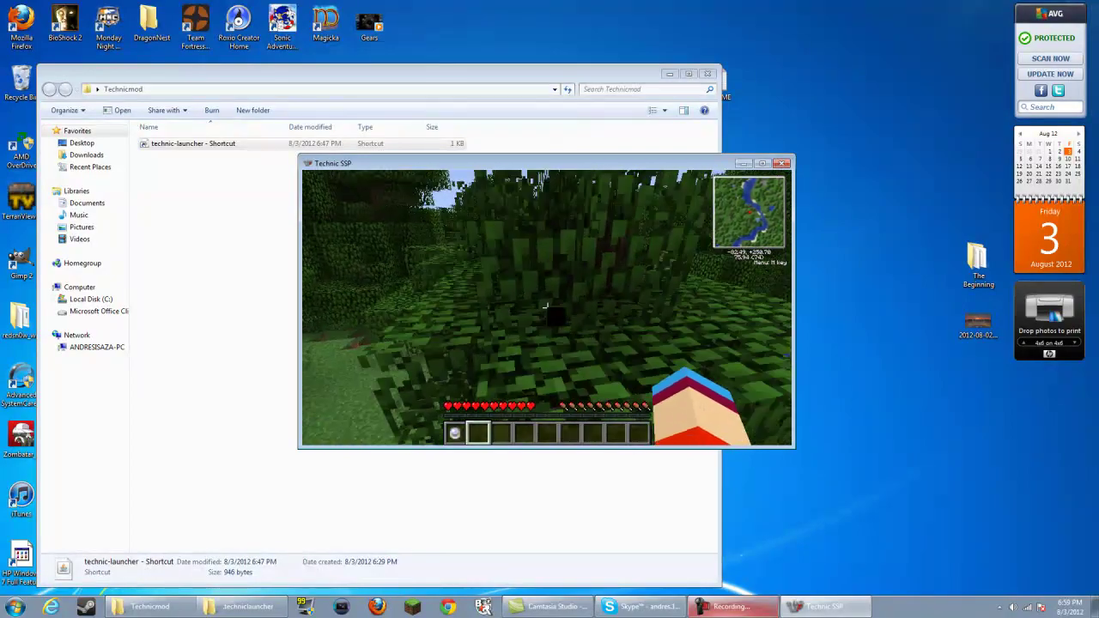
key(w)
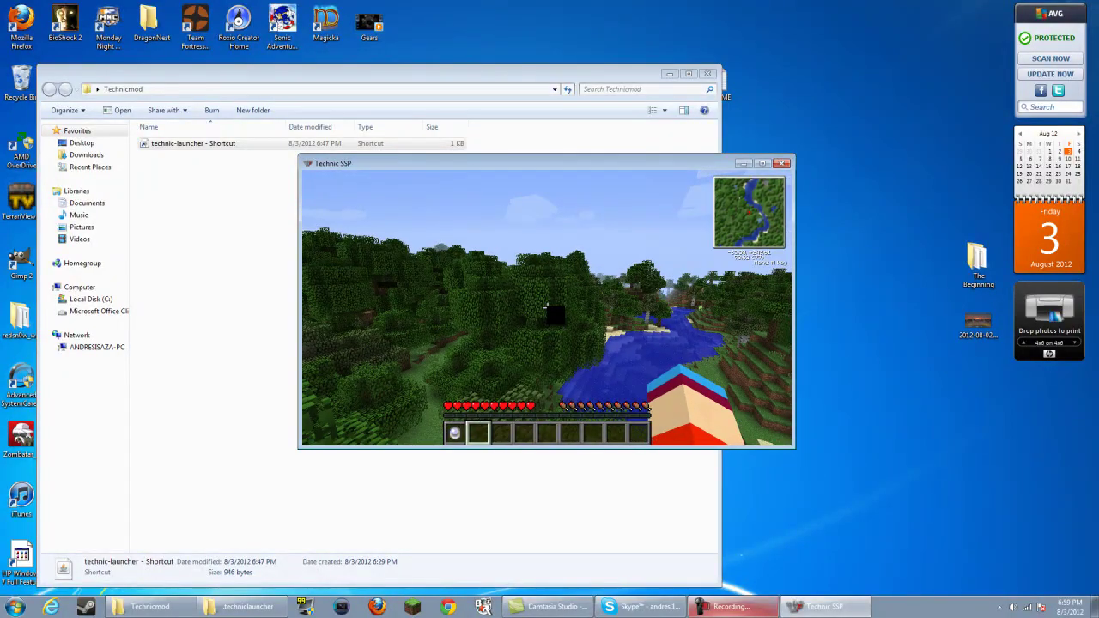